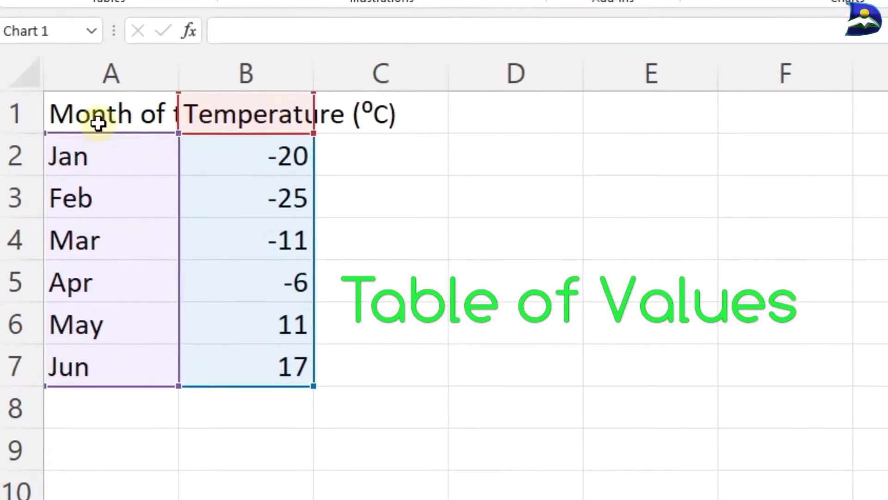
pyautogui.click(240, 113)
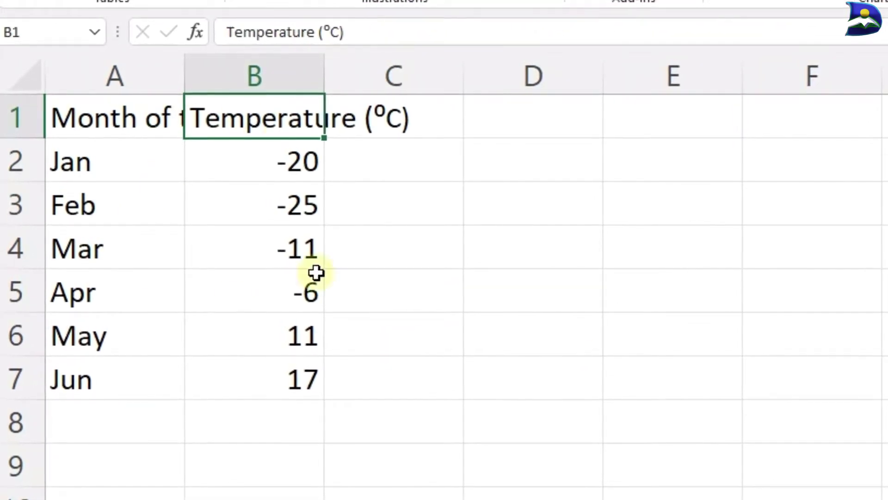
pyautogui.moveTo(93, 123); pyautogui.dragTo(301, 377)
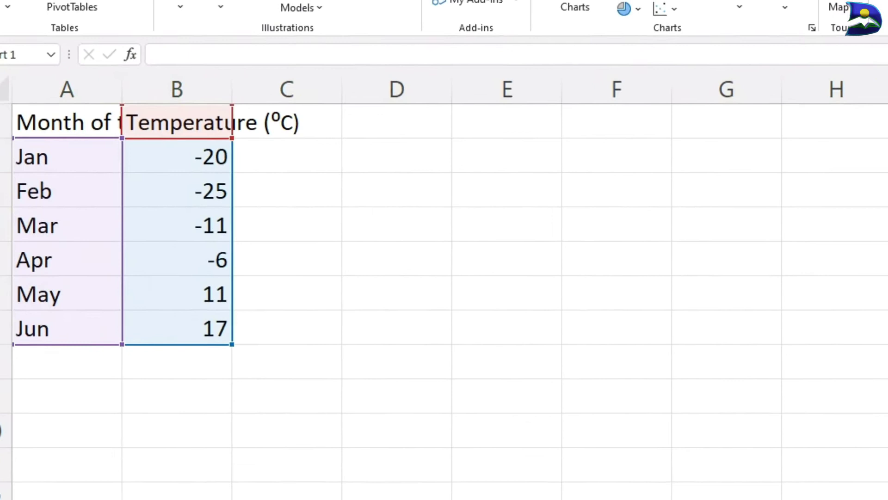
pyautogui.moveTo(628, 252); pyautogui.dragTo(287, 139)
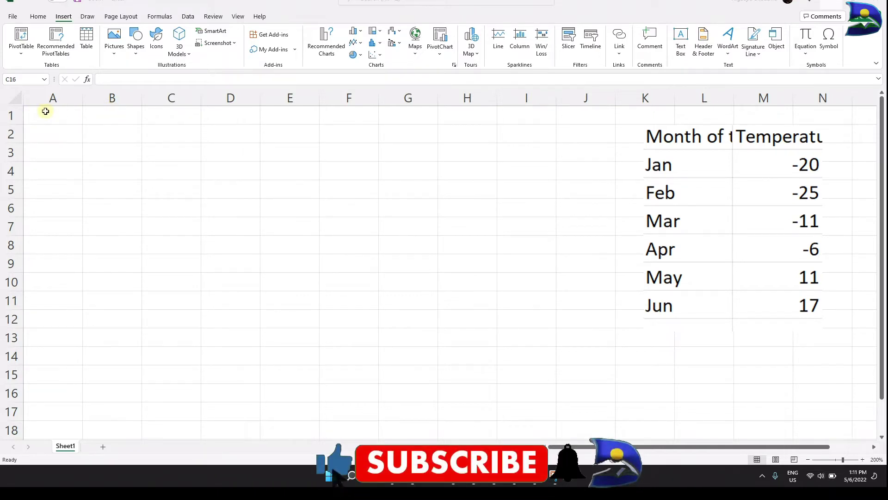
# Step: Enter the column header "Month of the Year" in cell A1 of the empty sheet
pyautogui.click(45, 112)
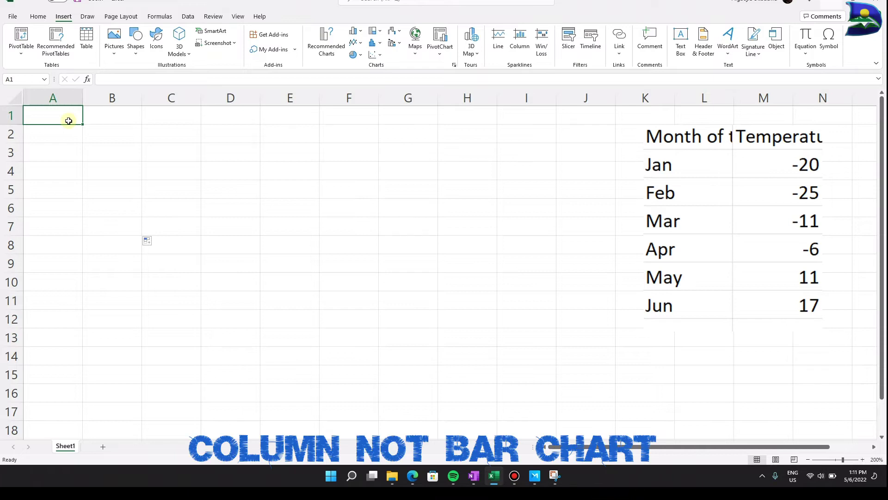
pyautogui.write('Month of the Ye')
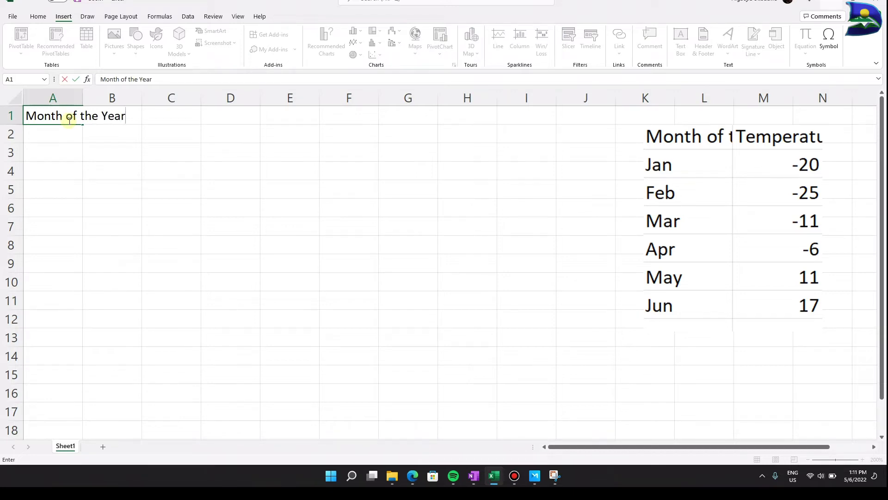
pyautogui.write('ar')
pyautogui.click(151, 121)
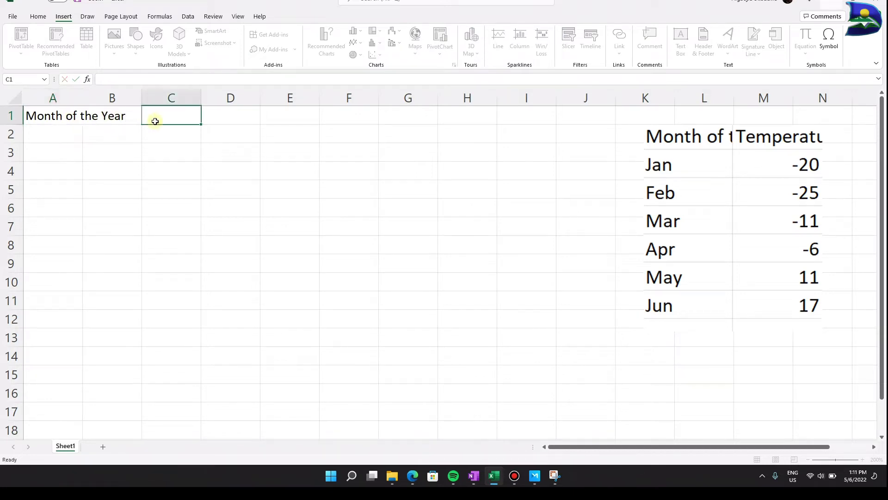
# Step: Begin the second column's header in cell B1 with the text "Temperature (", keeping the cell in edit mode
pyautogui.click(117, 117)
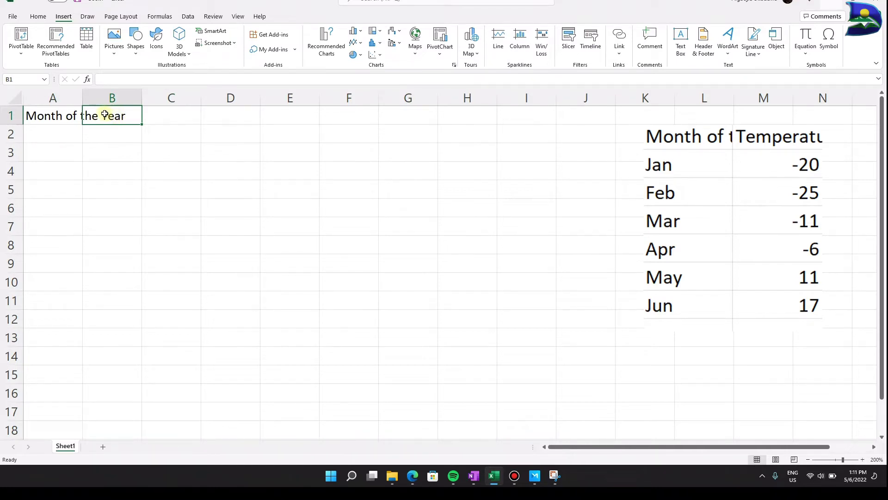
pyautogui.click(54, 114)
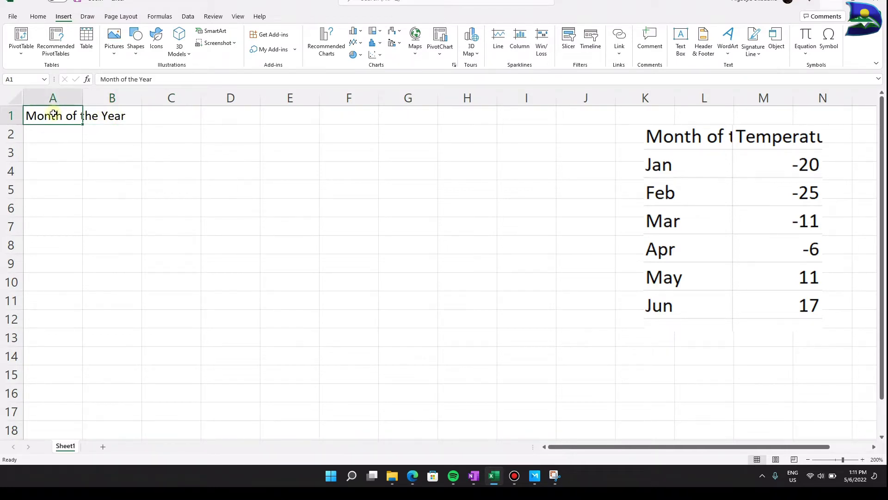
pyautogui.click(113, 117)
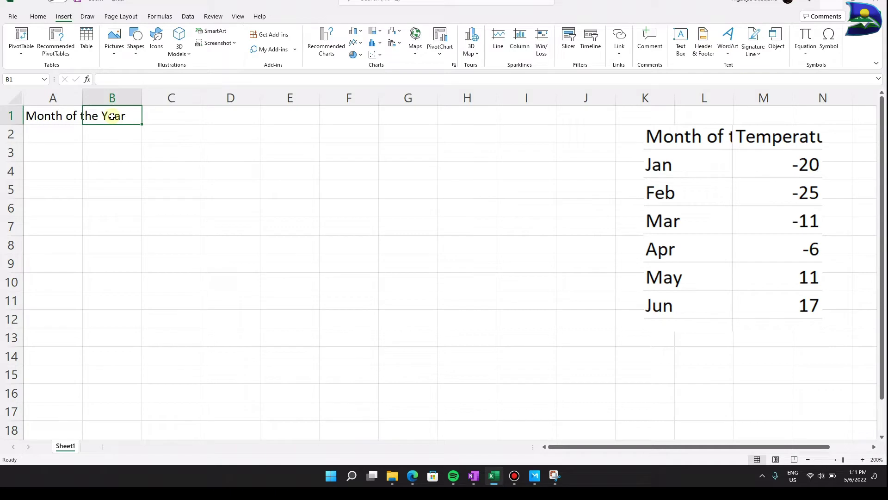
pyautogui.click(64, 115)
pyautogui.press('Right')
pyautogui.write('Tem')
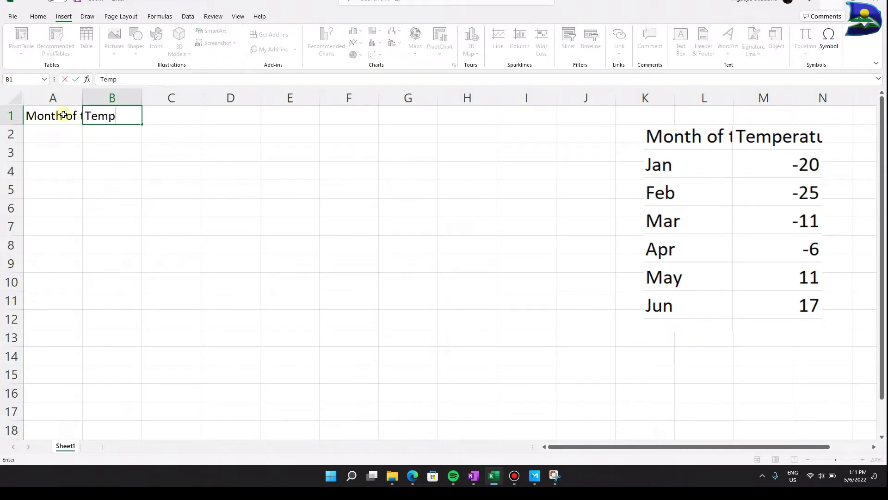
pyautogui.write('perature (')
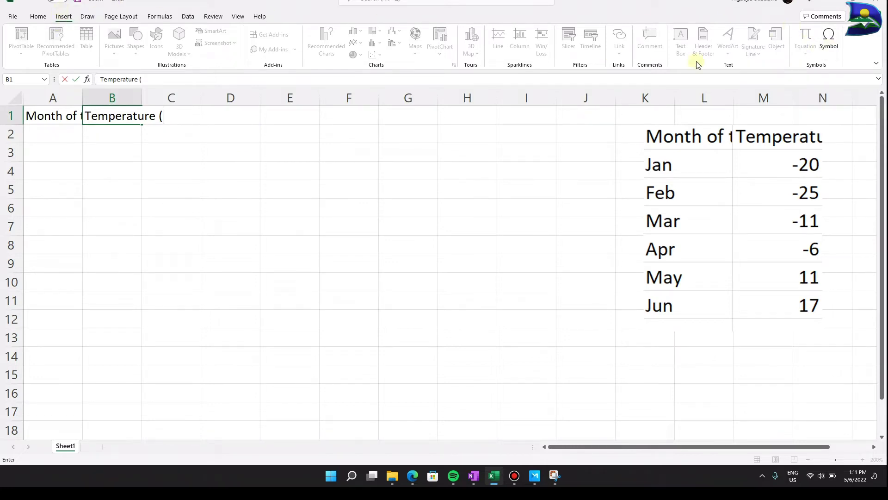
# Step: Insert the raised small-o symbol (Modifier Letter Small O, 1D52) as a degree sign and finish the B1 header as "Temperature (ºC)"
pyautogui.click(830, 50)
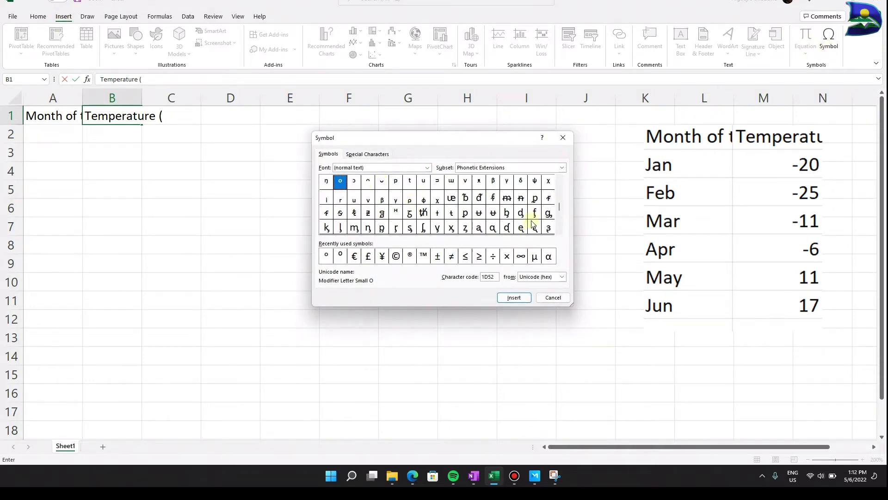
pyautogui.click(326, 257)
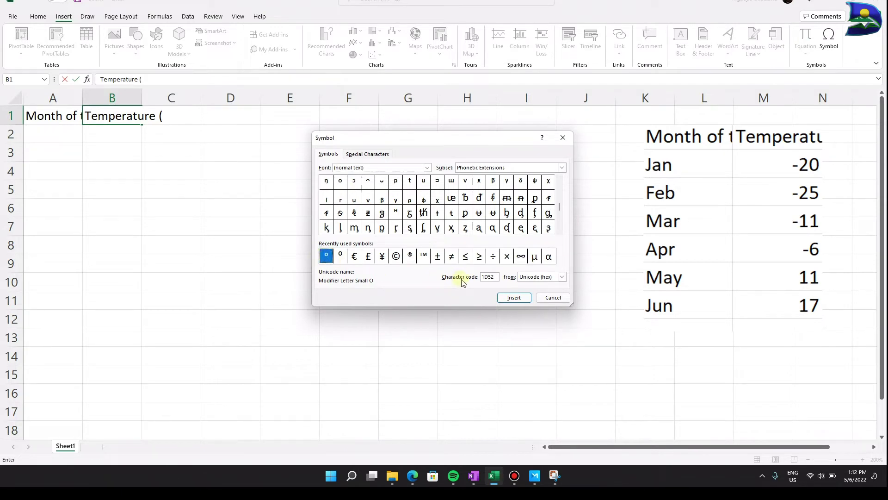
pyautogui.click(512, 299)
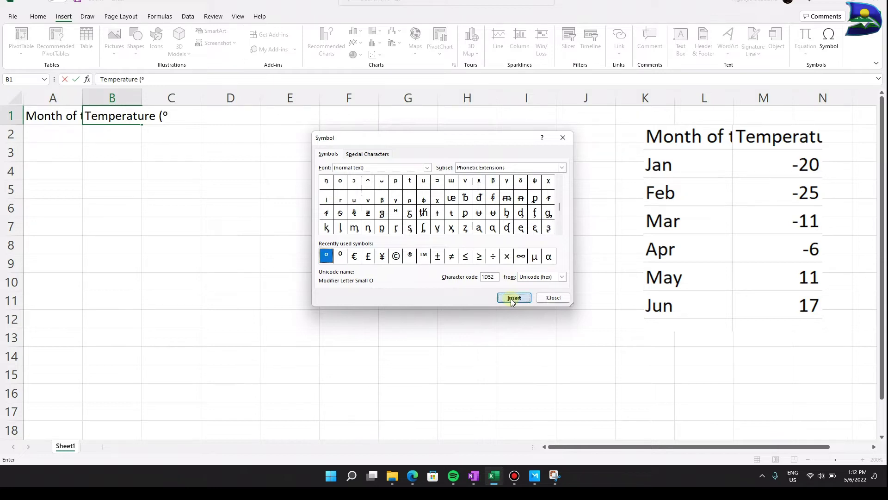
pyautogui.click(553, 298)
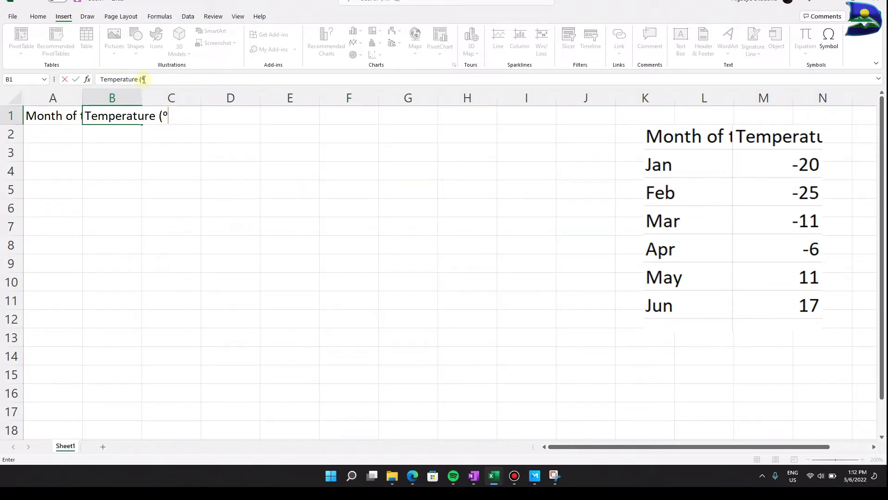
pyautogui.write('C')
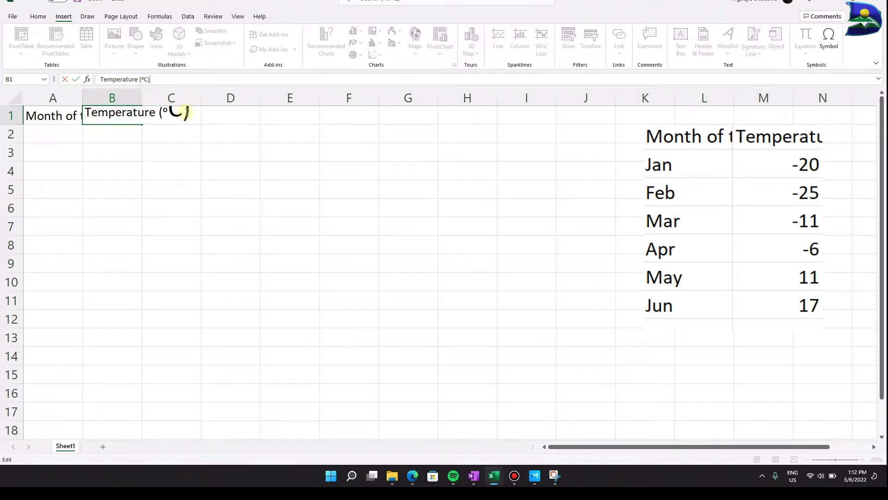
# Step: Set the font size of the oversized "C)" in the B1 header to 11
pyautogui.moveTo(184, 113); pyautogui.dragTo(168, 112)
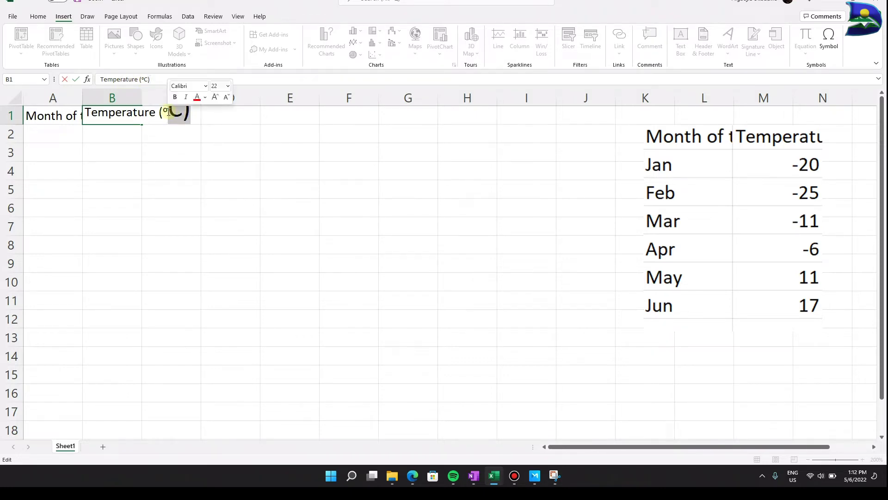
pyautogui.click(218, 87)
pyautogui.press('Return')
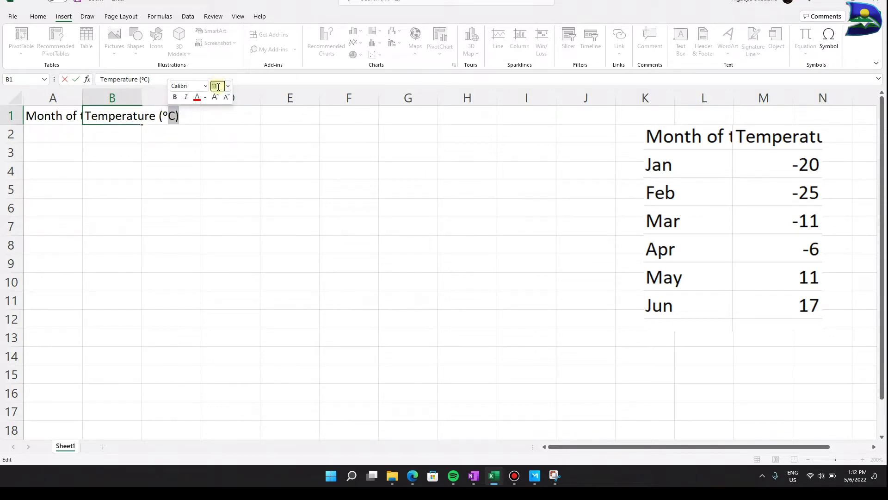
# Step: Fill in the first data row with Jan in A2 and -20 in B2
pyautogui.click(71, 135)
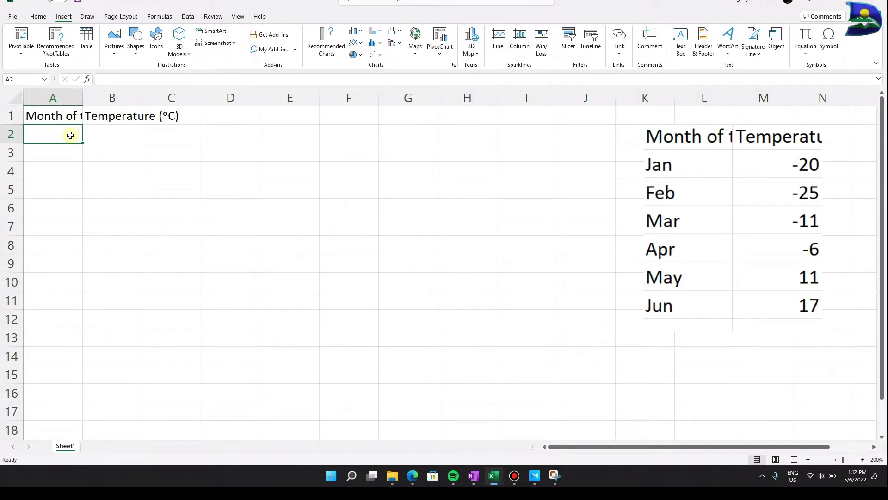
pyautogui.write('Jan')
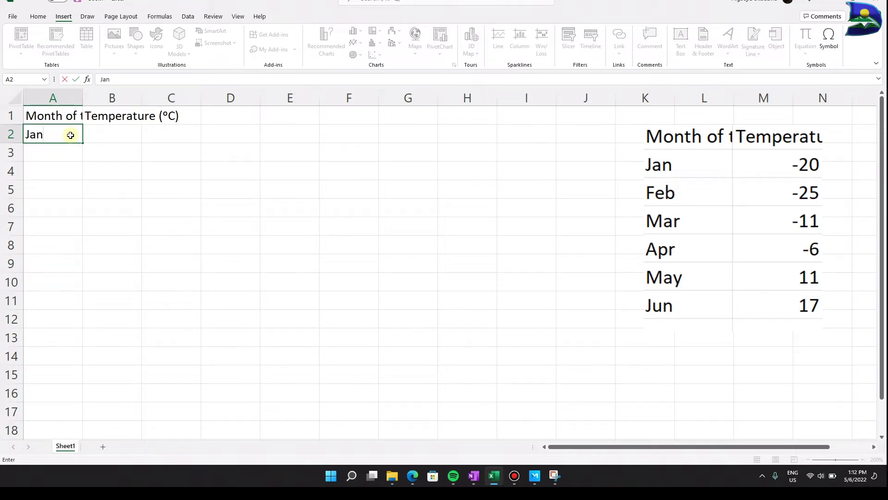
pyautogui.press('Tab')
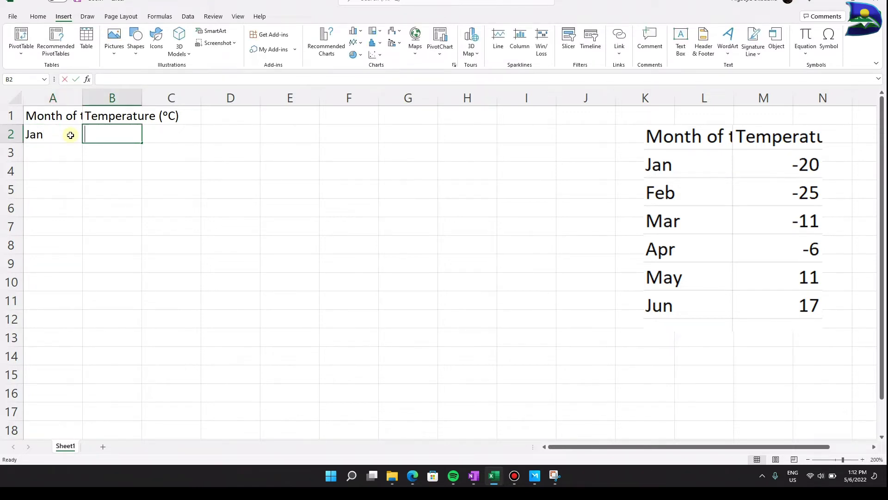
pyautogui.write('-20')
pyautogui.press('Return')
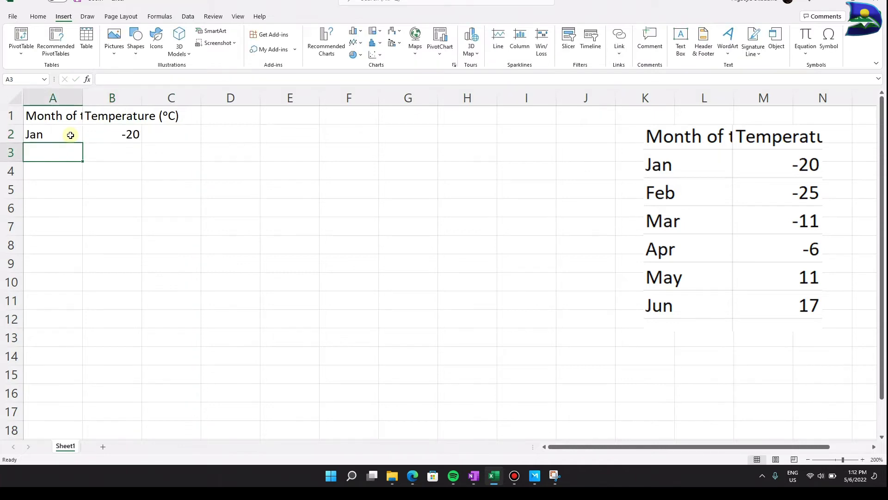
# Step: Fill rows 3 to 7 with Feb -25, Mar -11, Apr -6, May 11 and Jun 17
pyautogui.write('Feb')
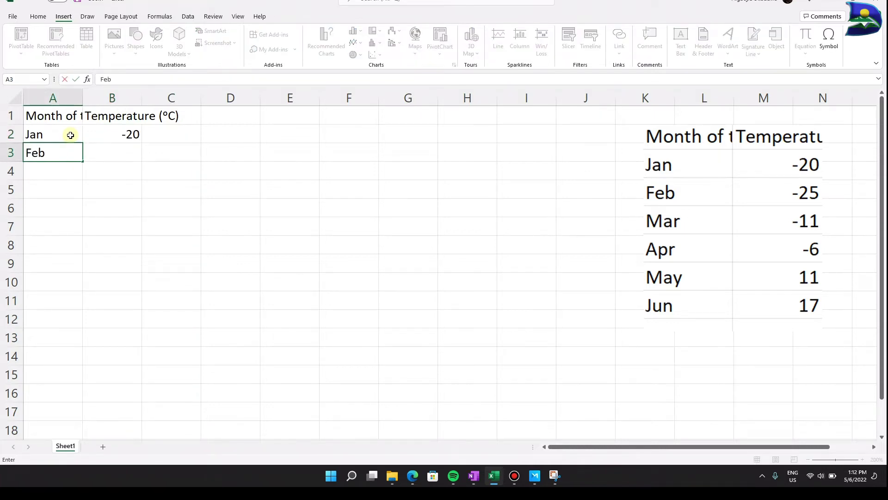
pyautogui.press('Tab')
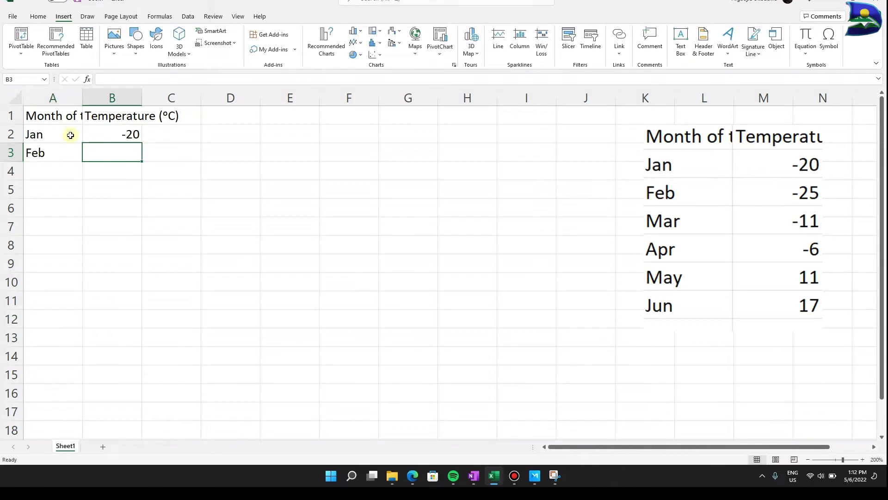
pyautogui.write('-2')
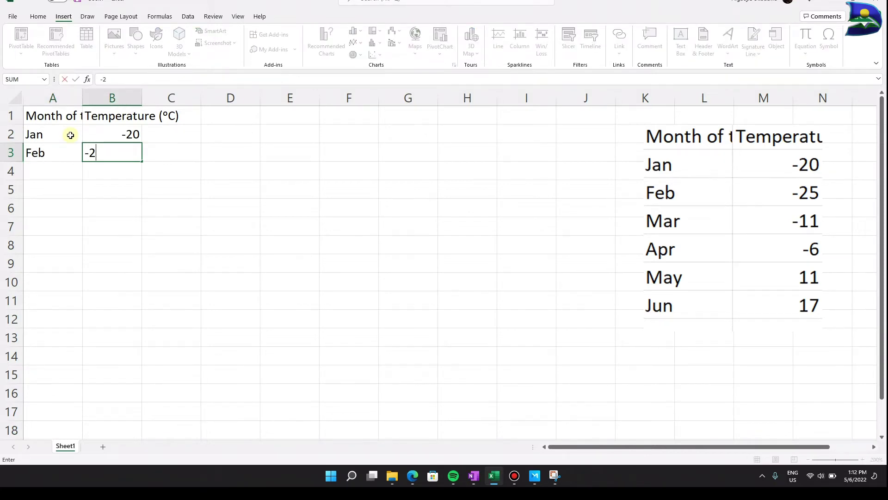
pyautogui.press('Return')
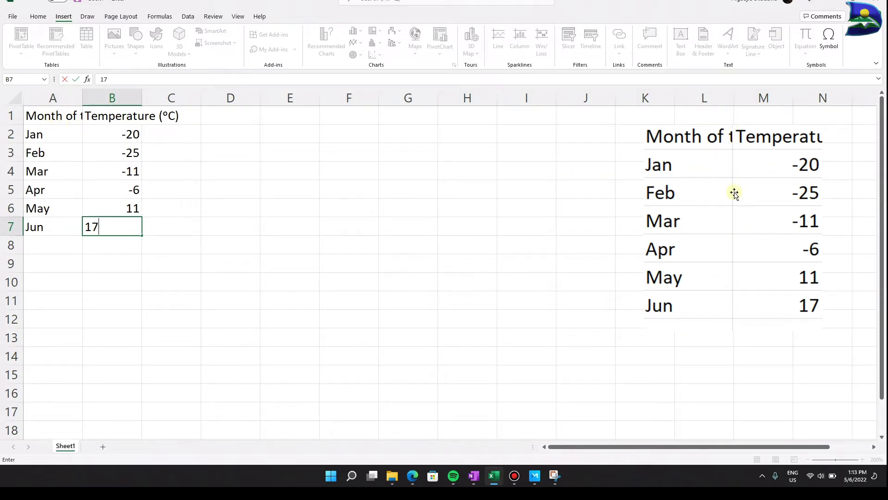
# Step: Select the whole data table A1:B7 including its headers and open the recommended charts for it
pyautogui.click(52, 117)
pyautogui.moveTo(52, 117); pyautogui.dragTo(113, 221)
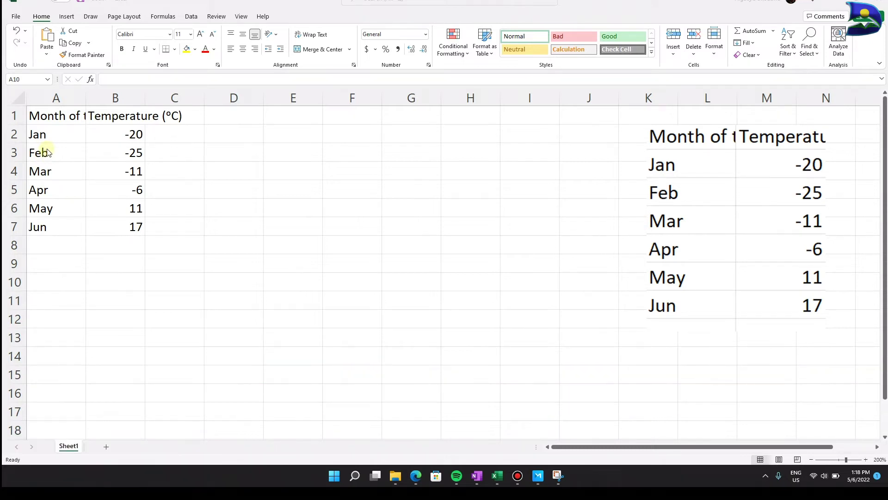
pyautogui.click(45, 115)
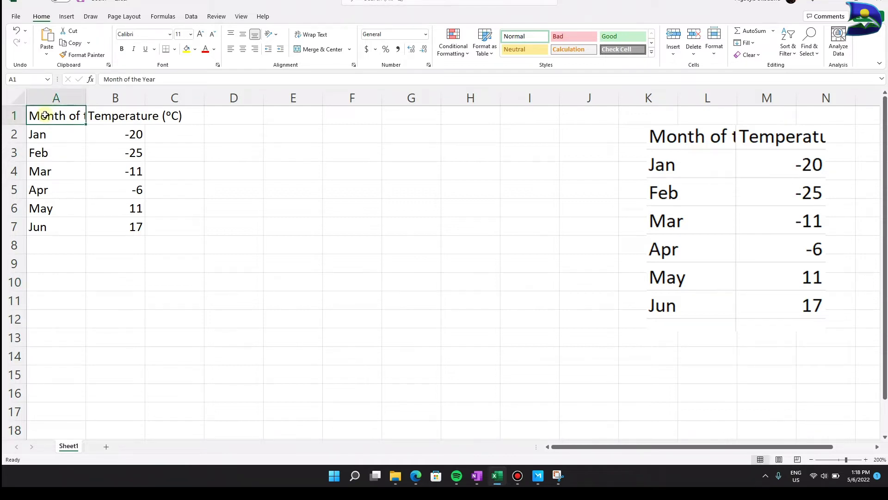
pyautogui.moveTo(45, 116); pyautogui.dragTo(119, 227)
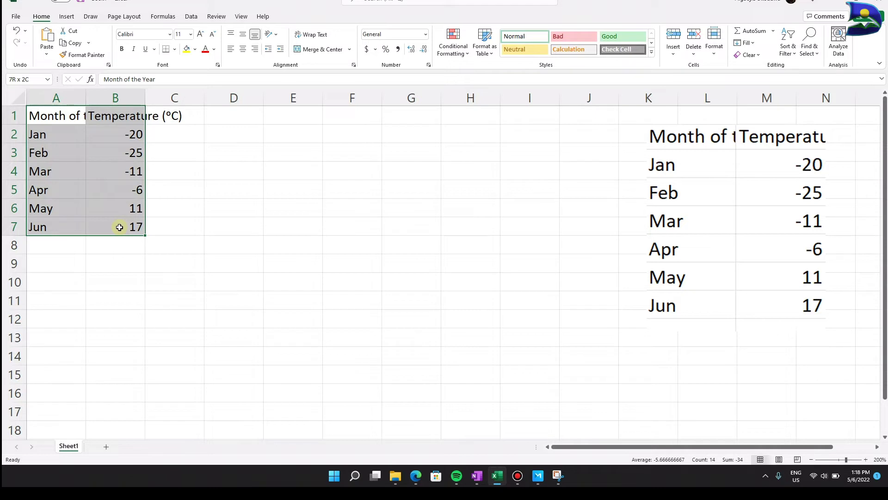
pyautogui.moveTo(119, 227); pyautogui.dragTo(120, 227)
pyautogui.click(66, 16)
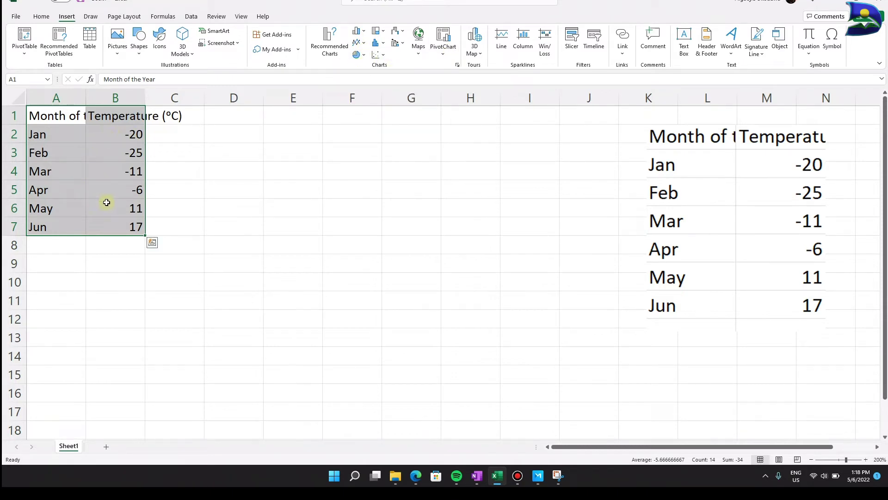
pyautogui.click(333, 39)
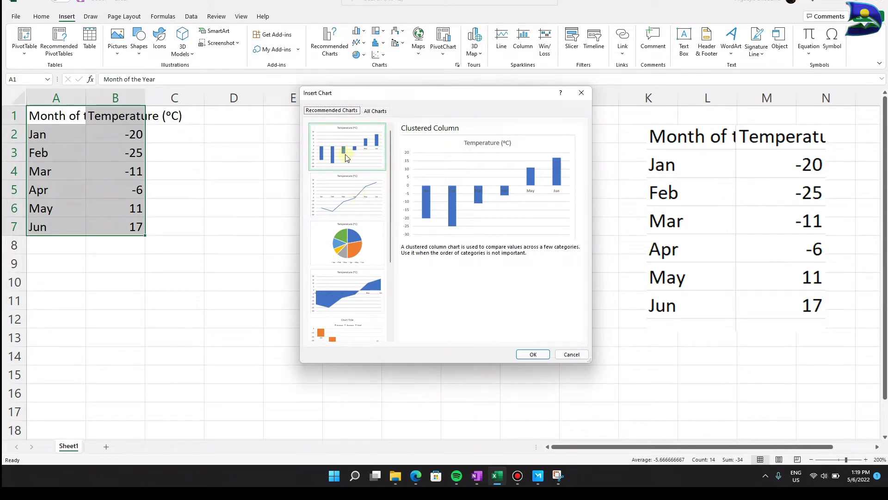
# Step: Preview the recommended line, pie, stacked area, waterfall, funnel and Pareto charts for the temperature data
pyautogui.click(345, 191)
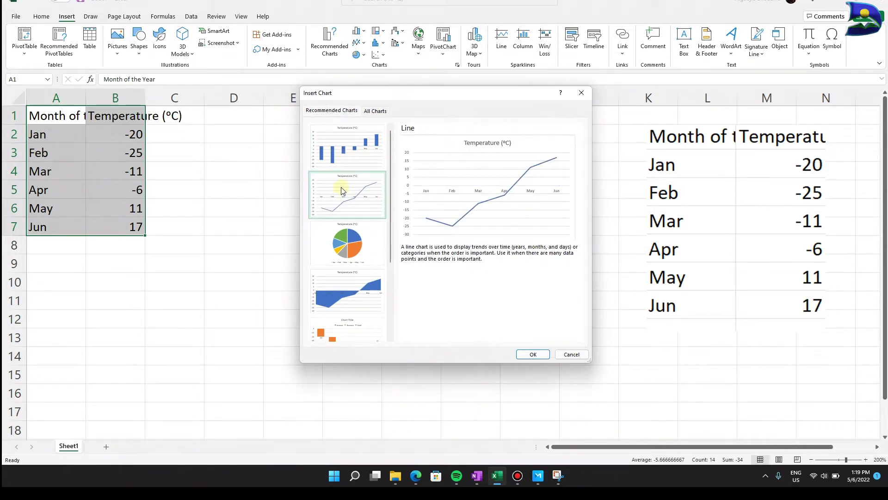
pyautogui.click(346, 244)
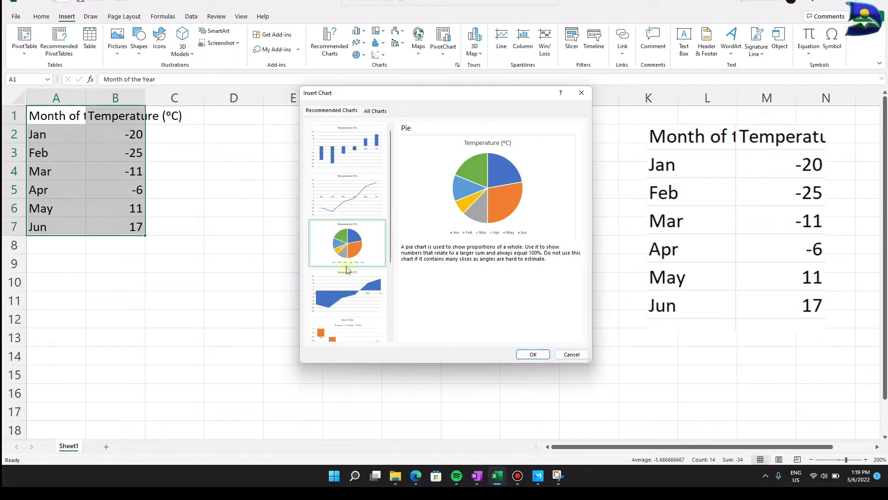
pyautogui.click(346, 296)
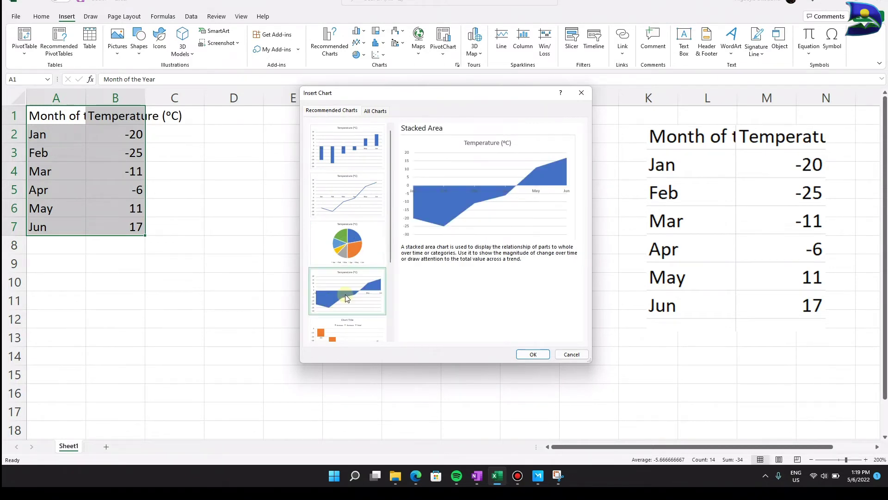
pyautogui.click(346, 329)
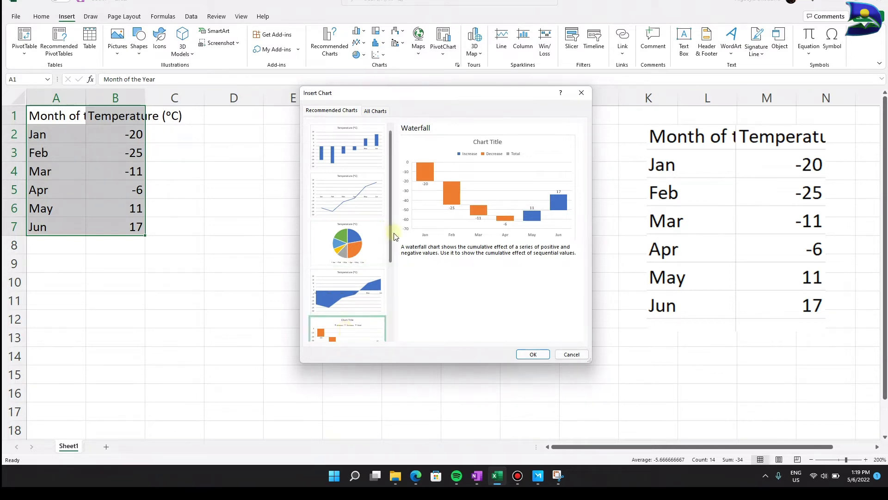
pyautogui.moveTo(390, 233); pyautogui.dragTo(389, 306)
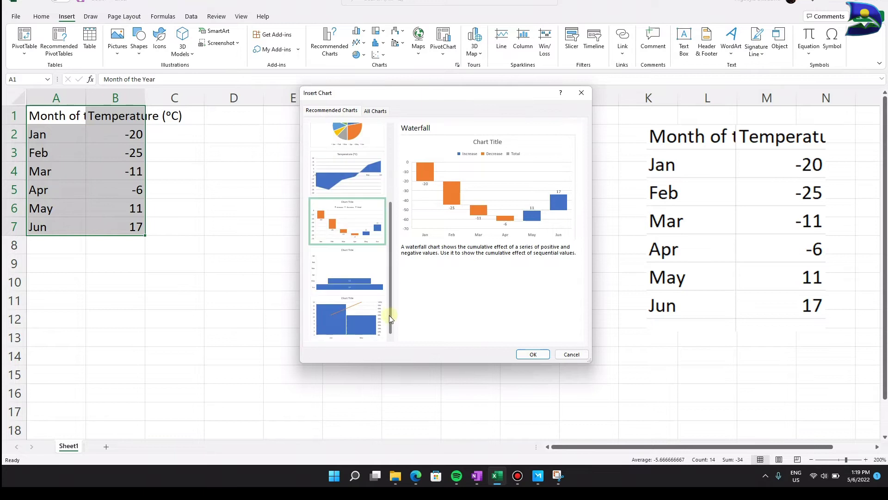
pyautogui.click(345, 272)
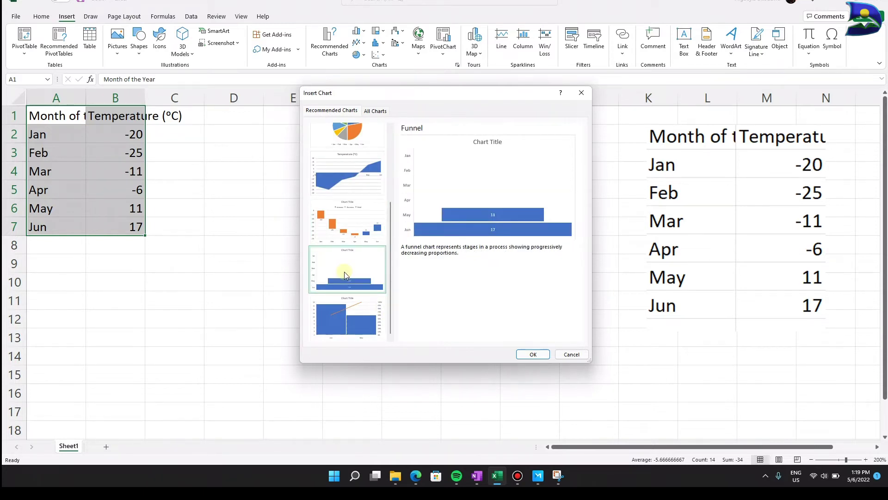
pyautogui.click(338, 309)
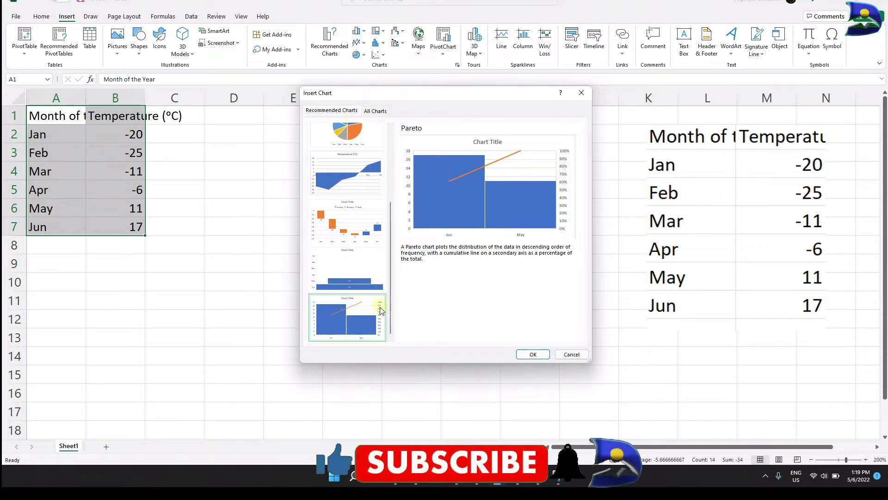
pyautogui.moveTo(391, 309); pyautogui.dragTo(391, 193)
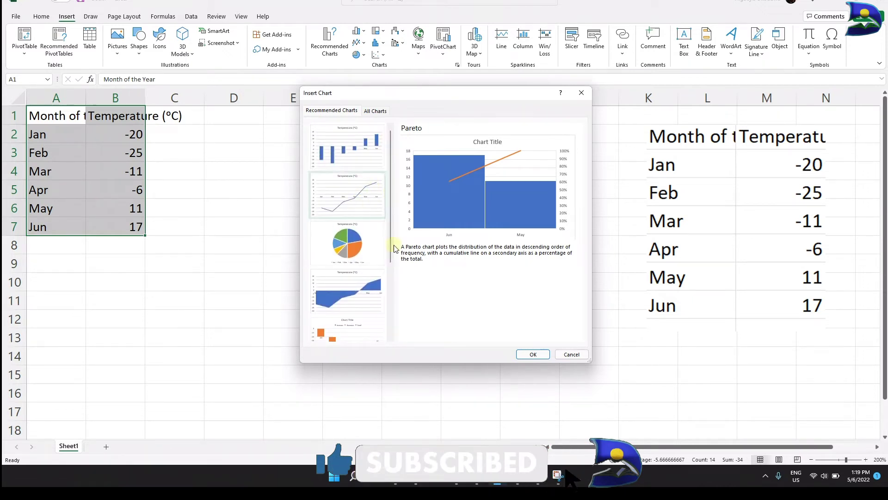
# Step: Insert the recommended Clustered Column chart and place it directly beside the data table, clear of the reference picture
pyautogui.click(344, 163)
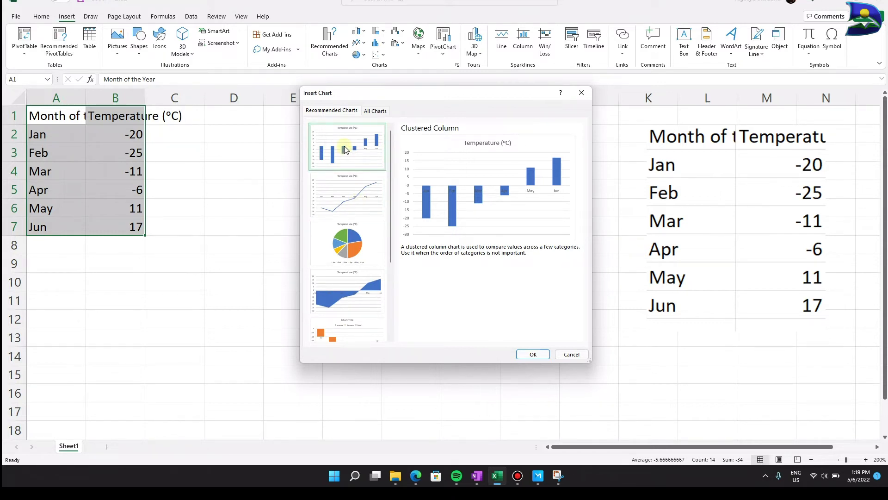
pyautogui.click(533, 354)
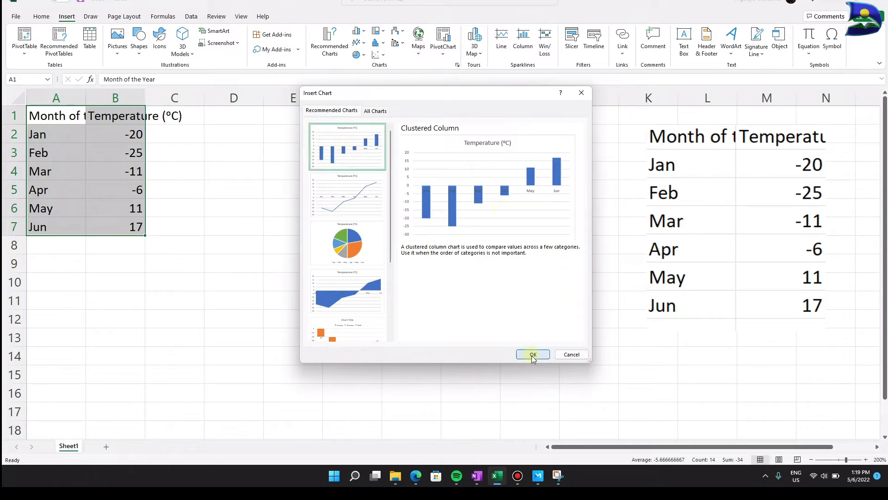
pyautogui.click(533, 355)
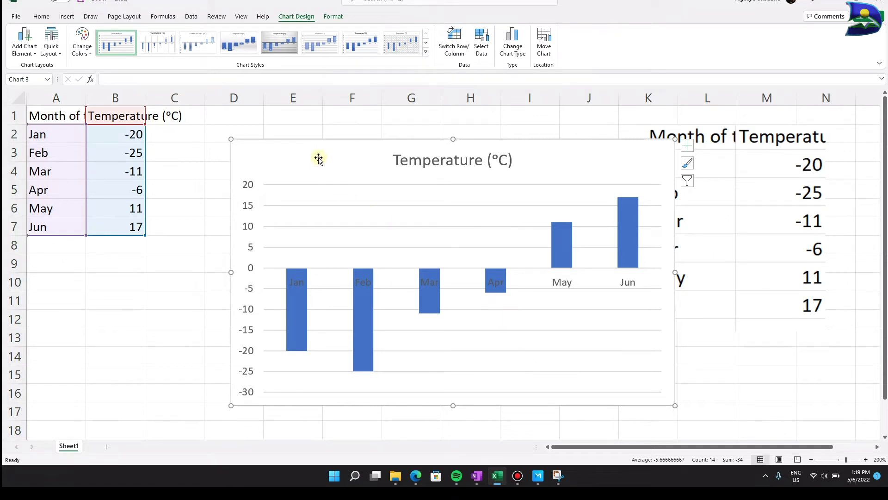
pyautogui.moveTo(332, 151); pyautogui.dragTo(254, 142)
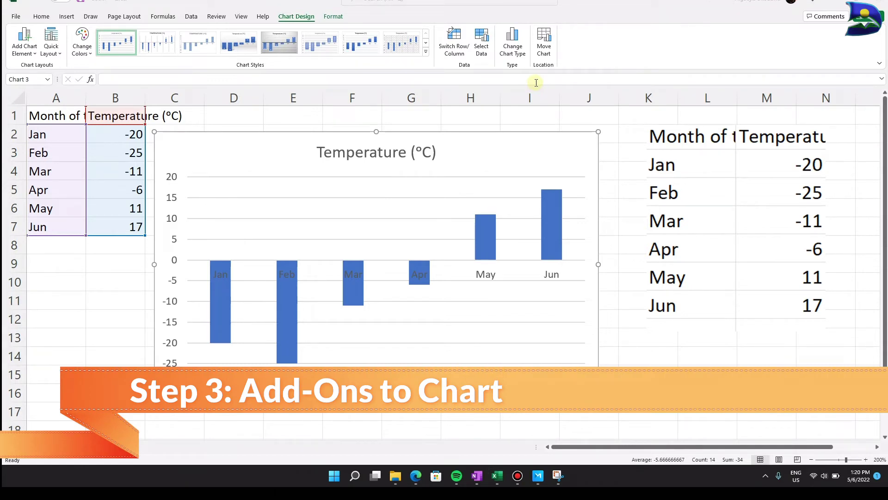
# Step: Add axis titles to both axes of the column chart and preview a trendline
pyautogui.click(583, 140)
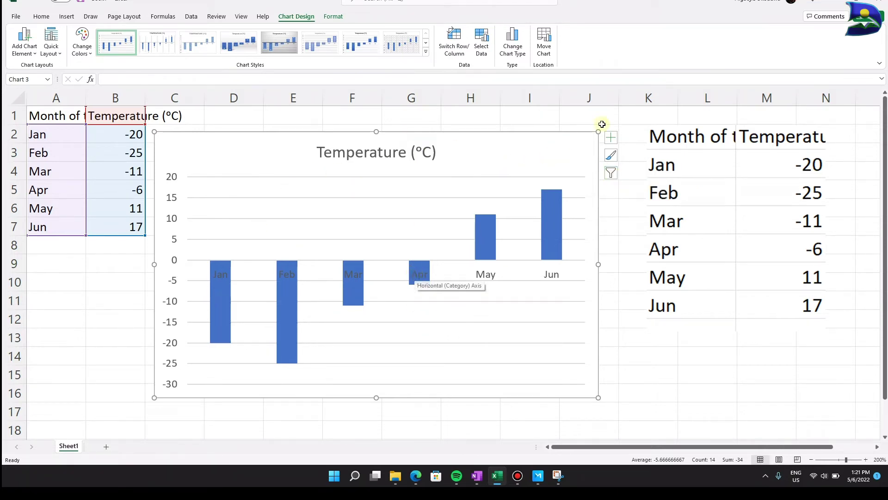
pyautogui.click(611, 139)
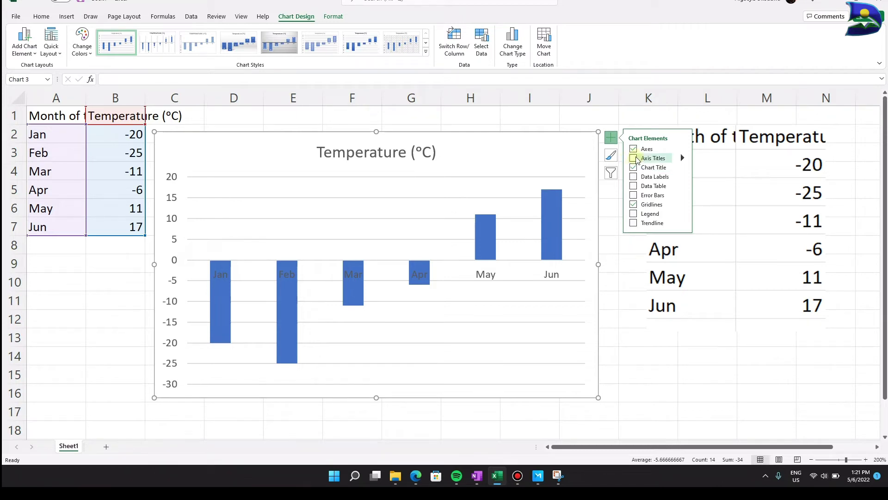
pyautogui.click(633, 158)
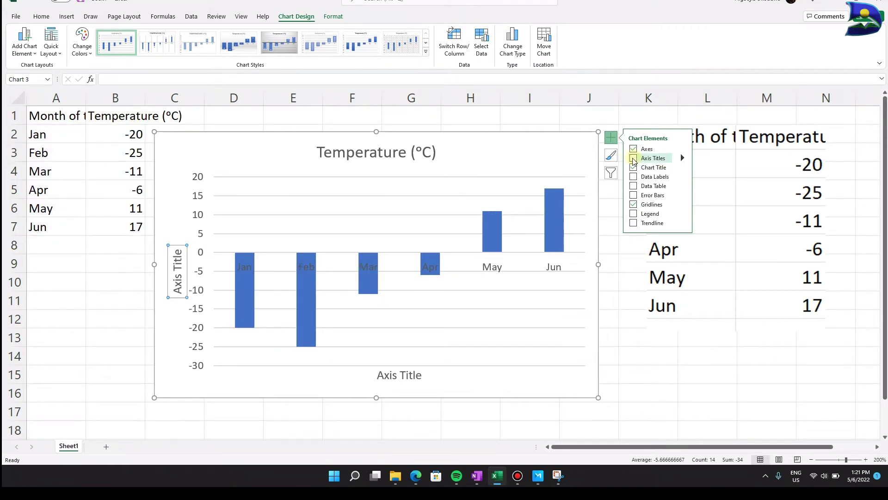
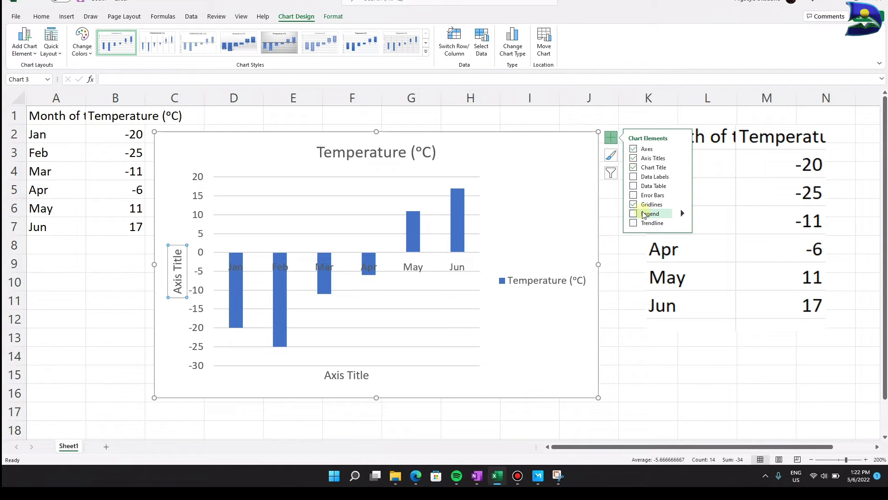
pyautogui.click(642, 224)
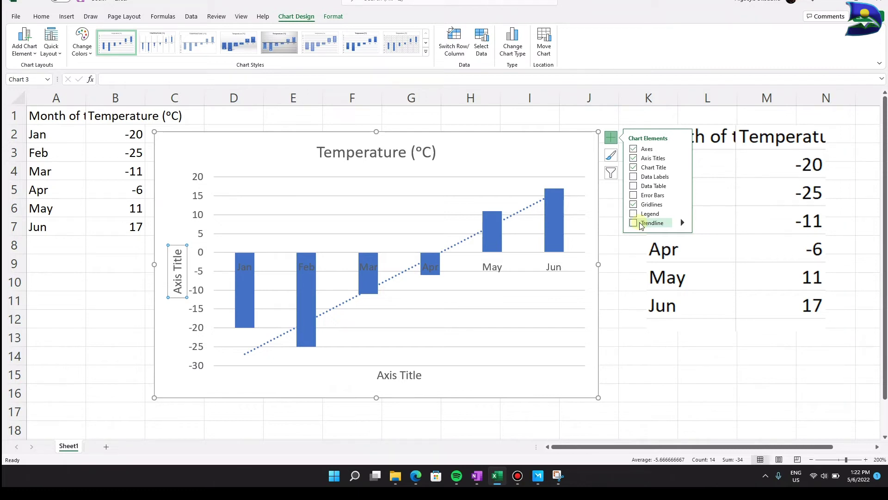
pyautogui.click(643, 224)
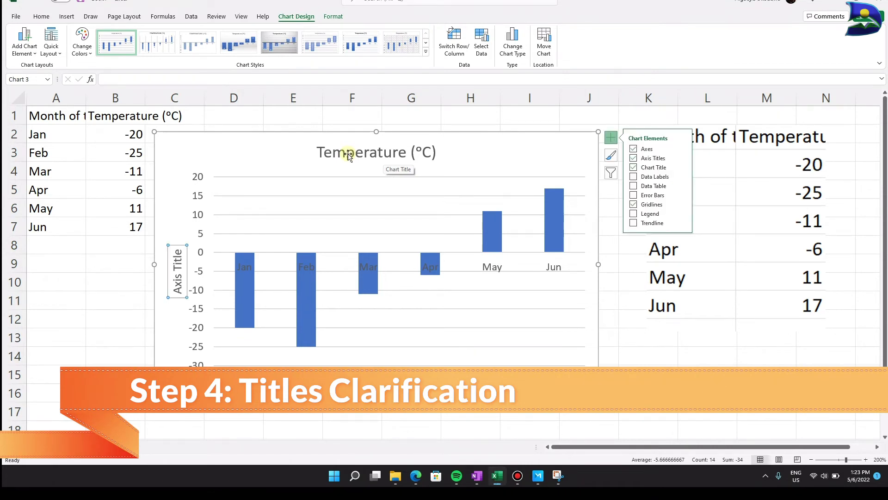
# Step: Extend the chart title to read "Month of the Year vs Temperature (ºC)"
pyautogui.click(347, 155)
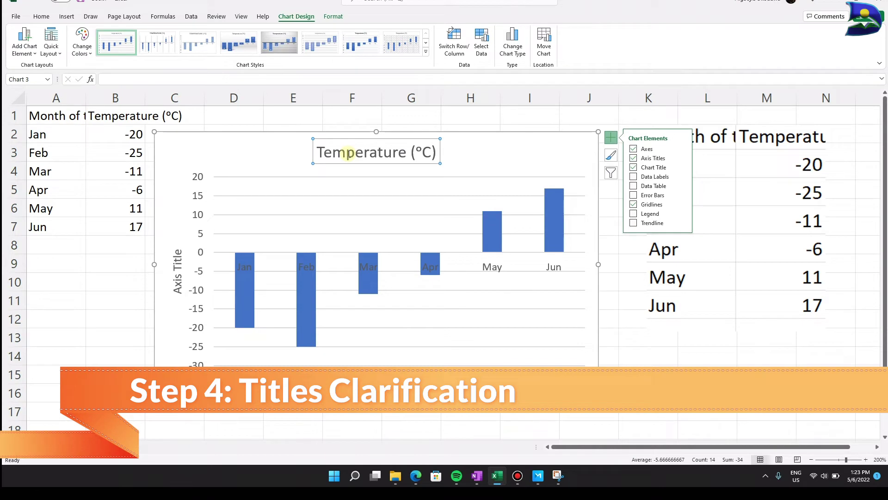
pyautogui.click(319, 150)
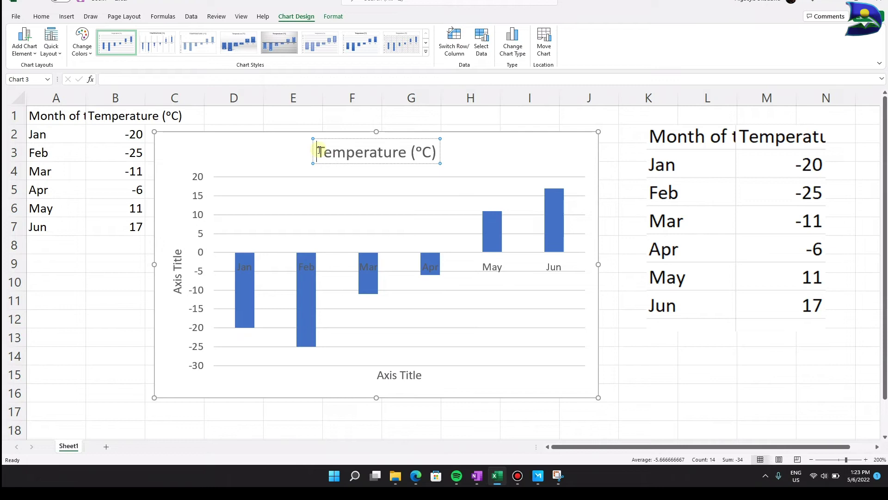
pyautogui.write('Month of the Year vs')
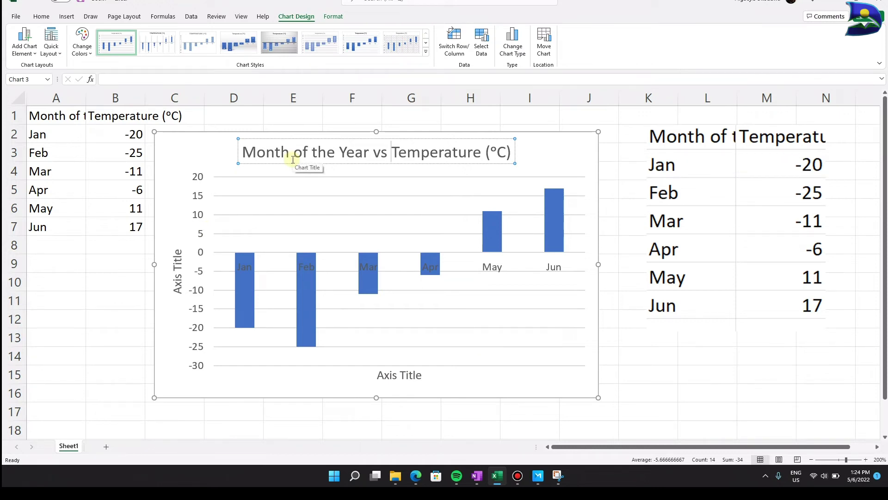
# Step: Replace the placeholder text of the vertical axis title with "Temperature ("
pyautogui.click(178, 277)
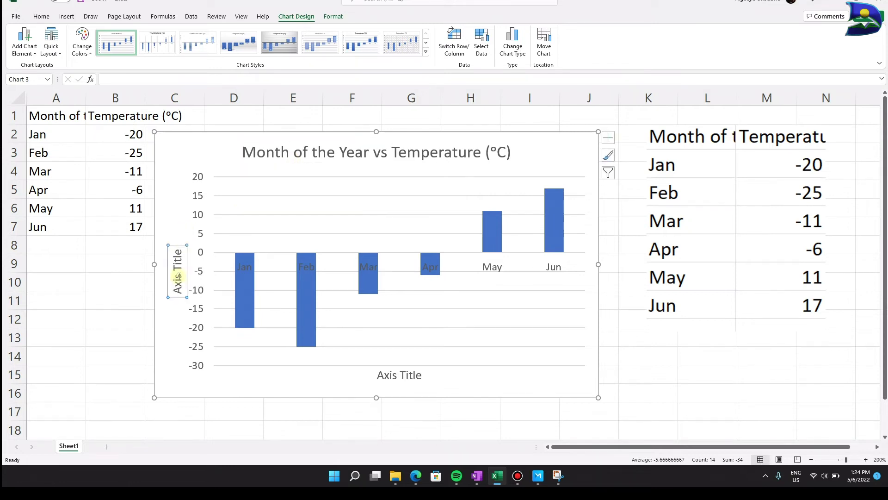
pyautogui.click(178, 250)
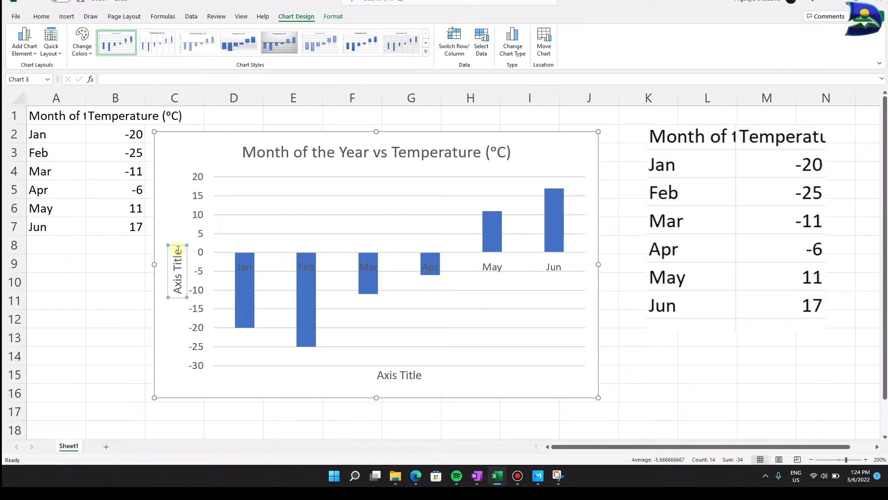
pyautogui.press('BackSpace')
pyautogui.press('BackSpace')
pyautogui.press('BackSpace')
pyautogui.press('BackSpace')
pyautogui.press('BackSpace')
pyautogui.press('BackSpace')
pyautogui.press('BackSpace')
pyautogui.press('BackSpace')
pyautogui.press('BackSpace')
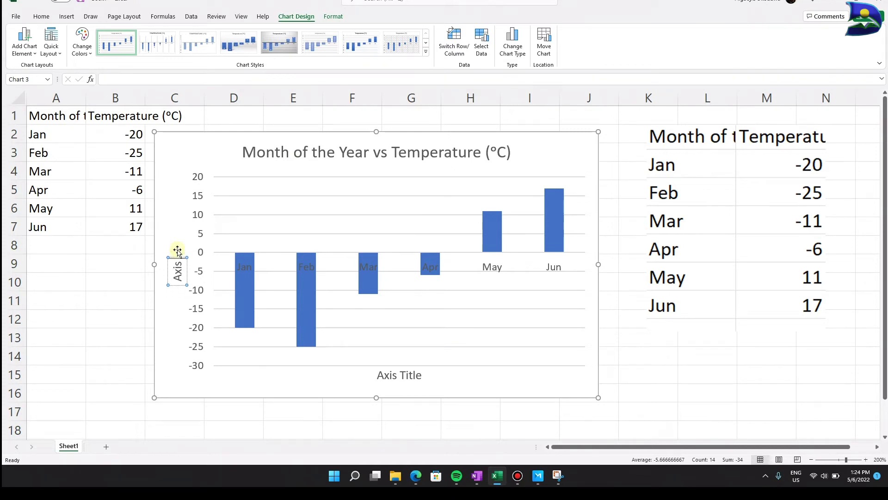
pyautogui.press('BackSpace')
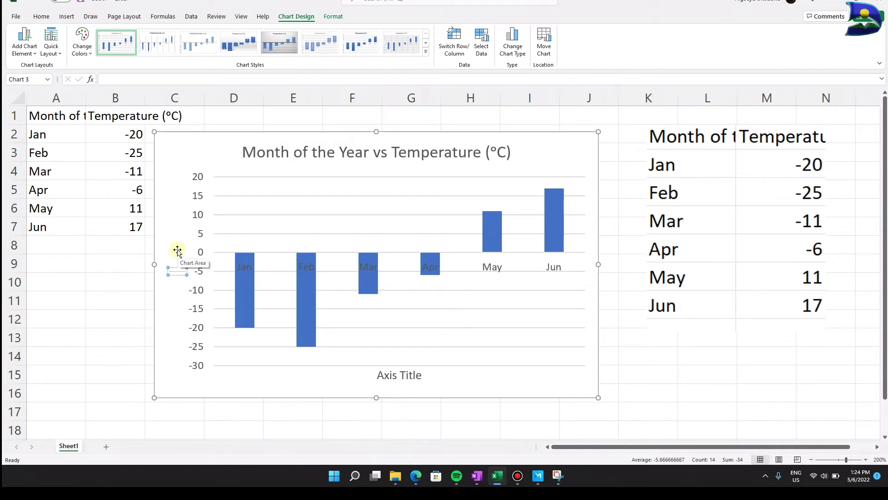
pyautogui.write('Temperature')
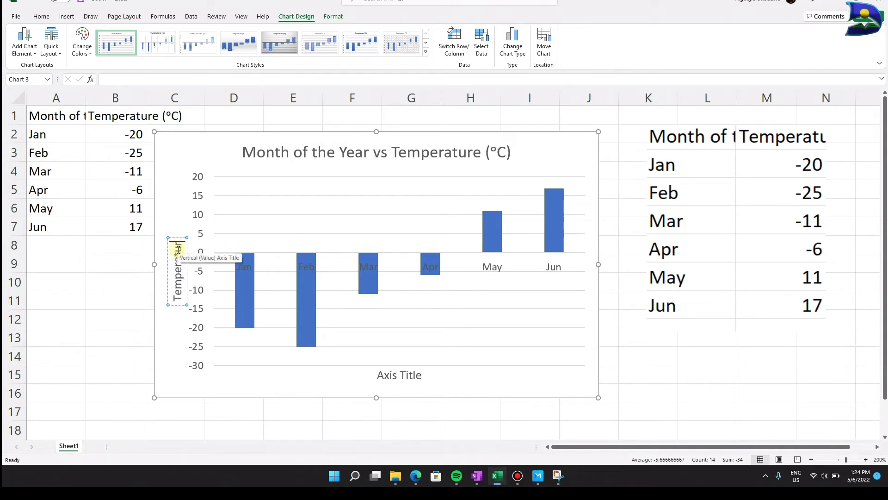
pyautogui.write(' (')
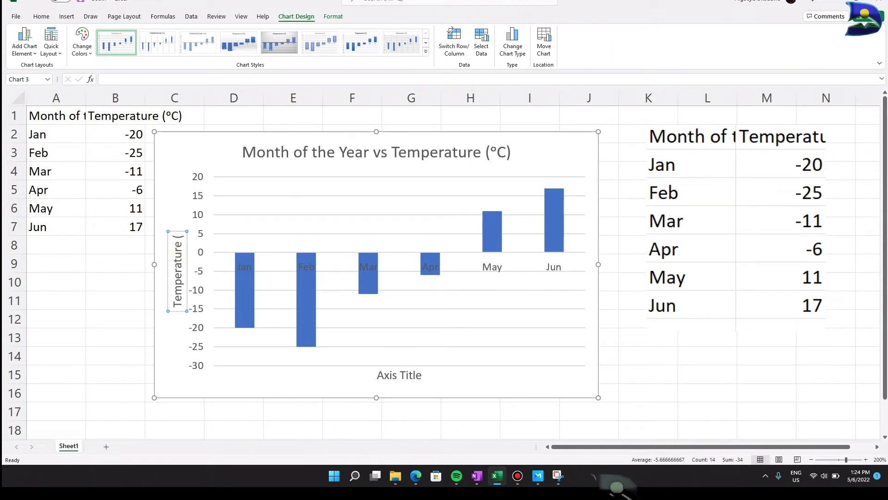
# Step: Complete the vertical axis title with the recently used Modifier Letter Small O symbol followed by "C)"
pyautogui.click(67, 17)
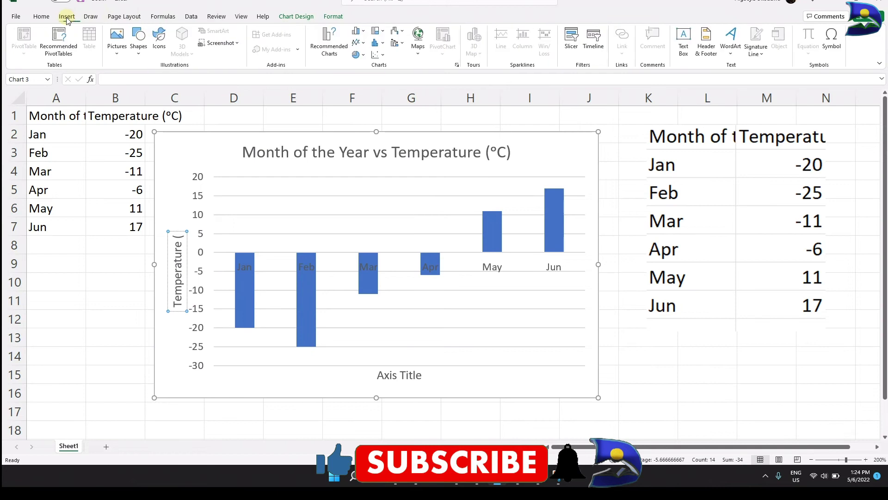
pyautogui.click(835, 51)
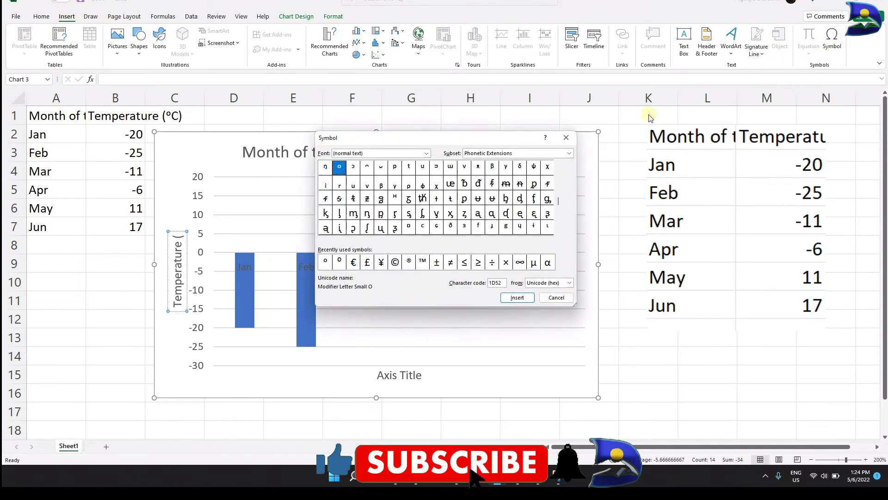
pyautogui.click(325, 265)
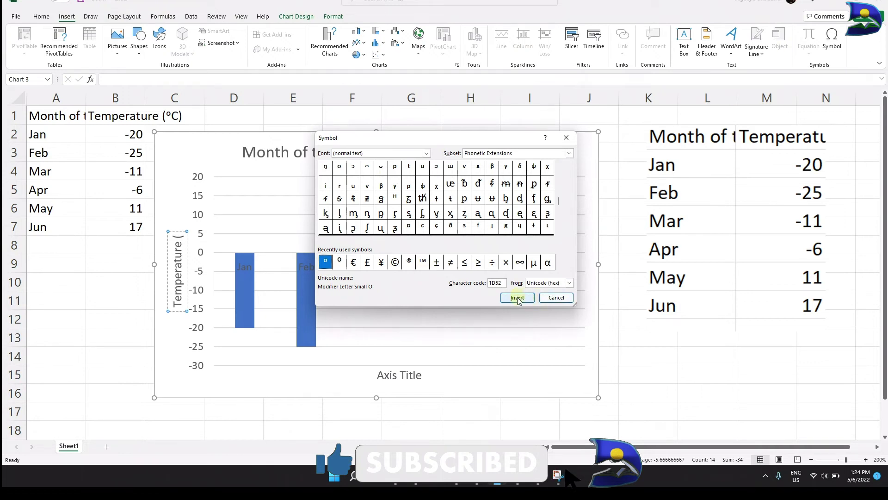
pyautogui.click(512, 298)
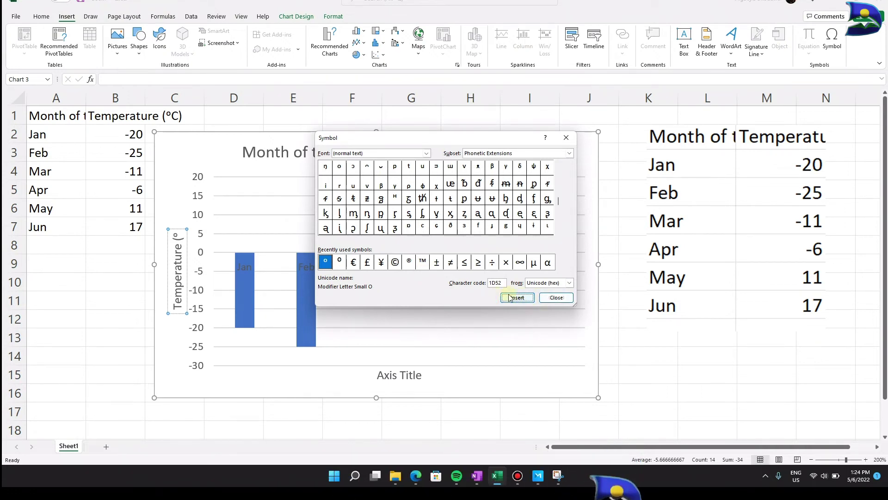
pyautogui.click(556, 297)
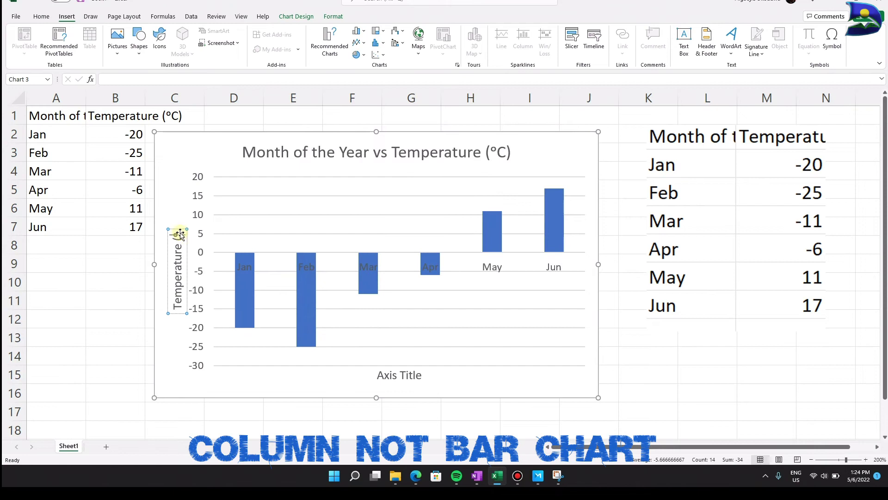
pyautogui.write('C')
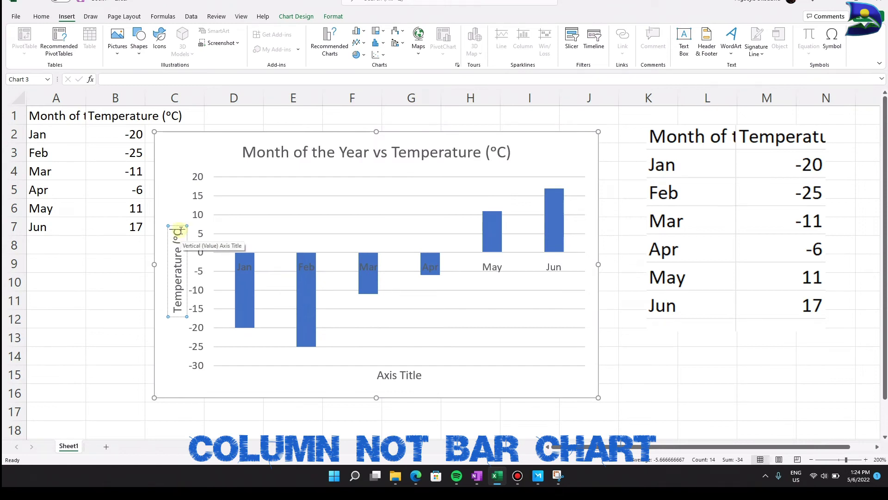
pyautogui.write(')')
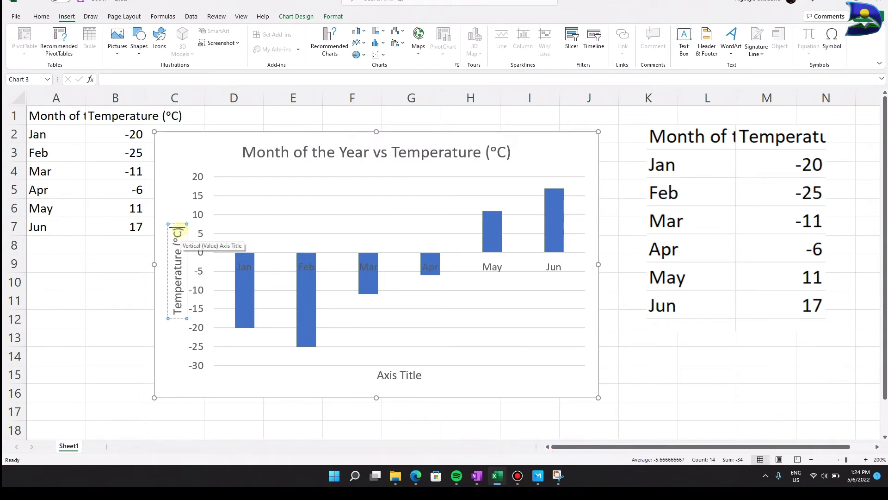
# Step: Replace the placeholder text of the horizontal axis title with "Month of the Year"
pyautogui.click(409, 379)
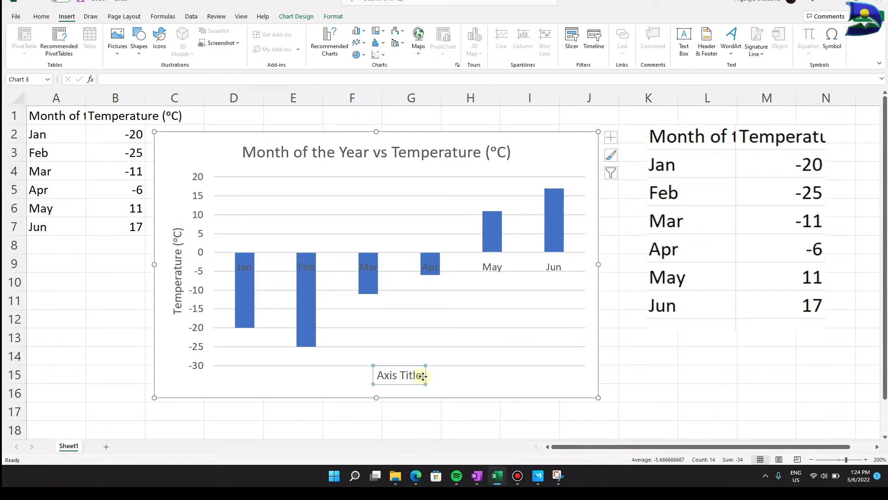
pyautogui.moveTo(421, 376); pyautogui.dragTo(369, 377)
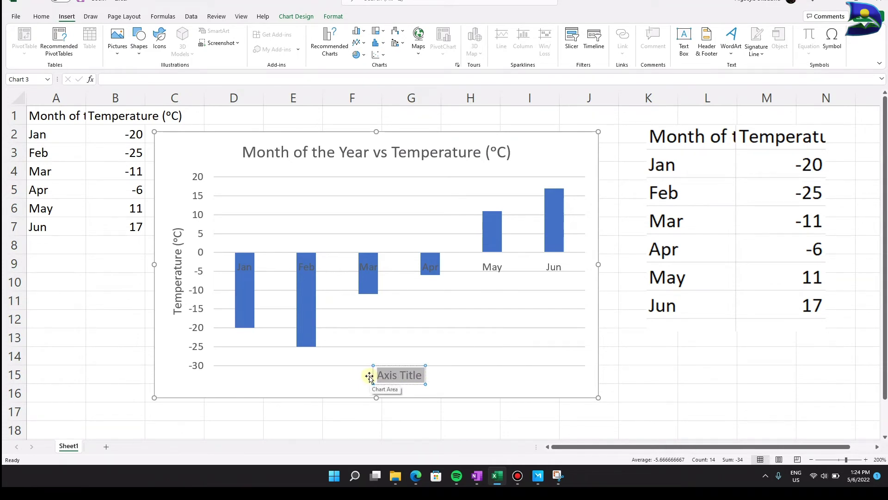
pyautogui.write('Month of the Year')
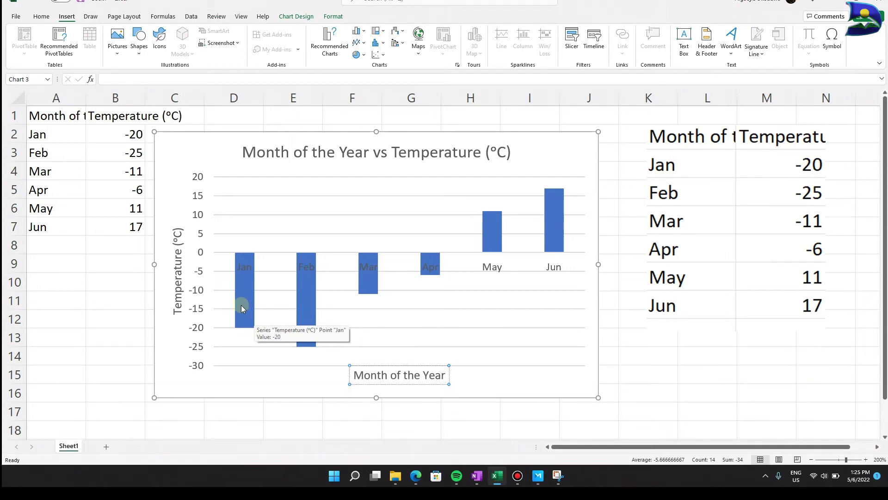
# Step: Fill all columns of the temperature series with the standard green color
pyautogui.click(241, 299)
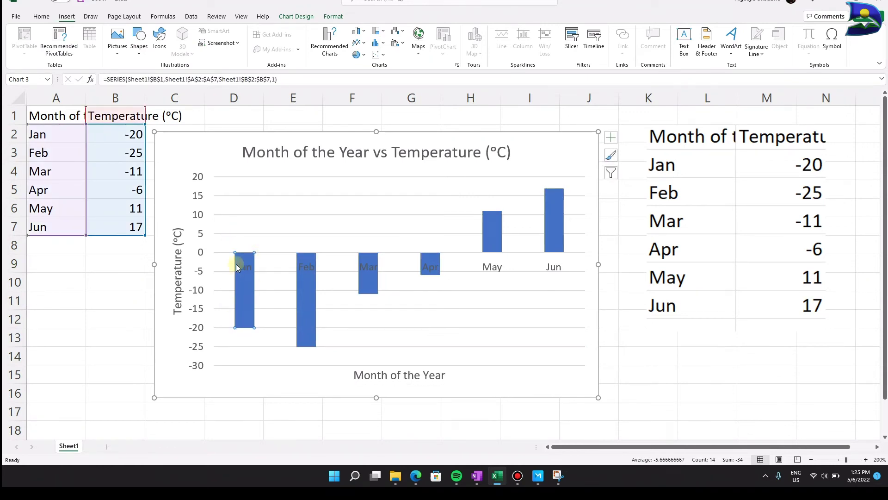
pyautogui.moveTo(244, 292)
pyautogui.click(306, 301)
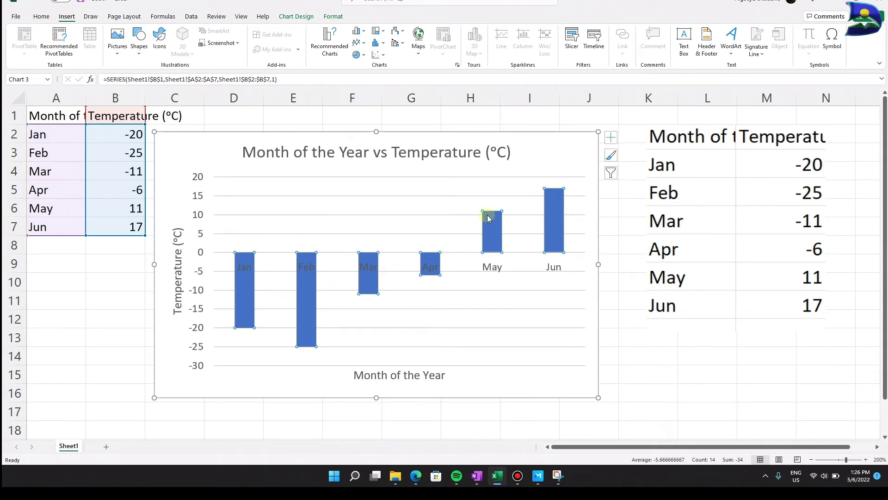
pyautogui.rightClick(487, 229)
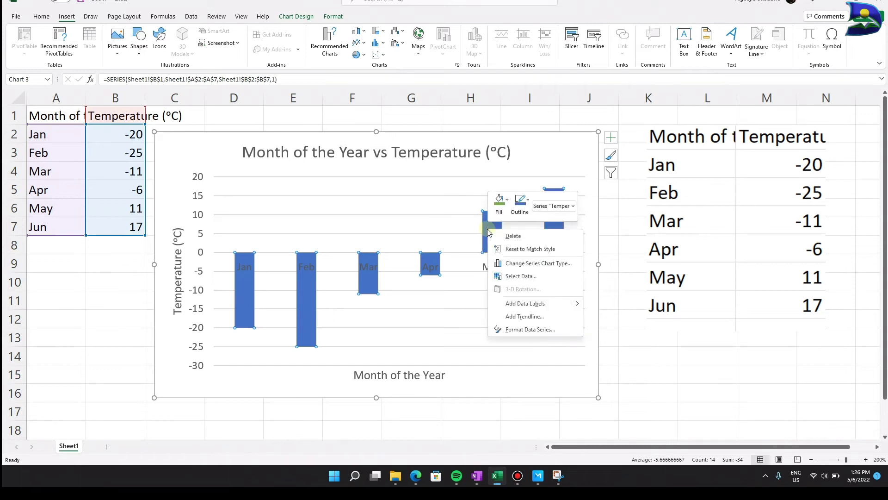
pyautogui.click(499, 203)
pyautogui.click(500, 202)
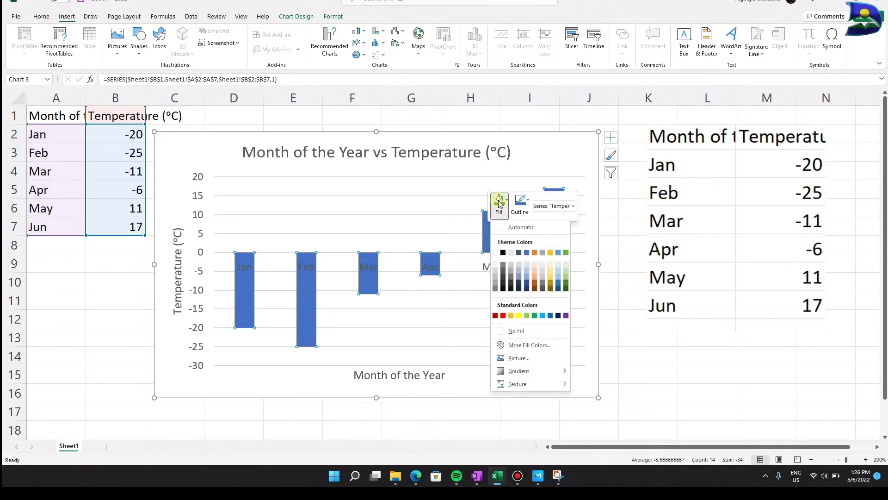
pyautogui.click(536, 315)
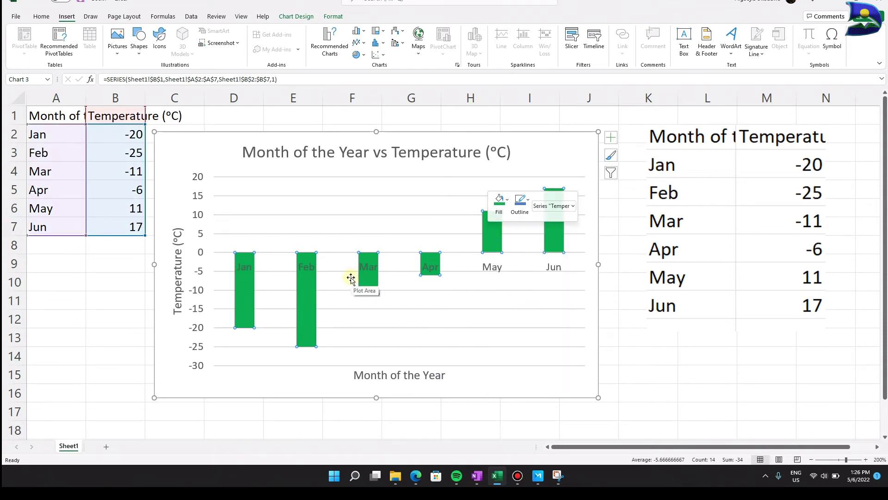
# Step: Fill only the Jan column with the gold theme color
pyautogui.click(245, 288)
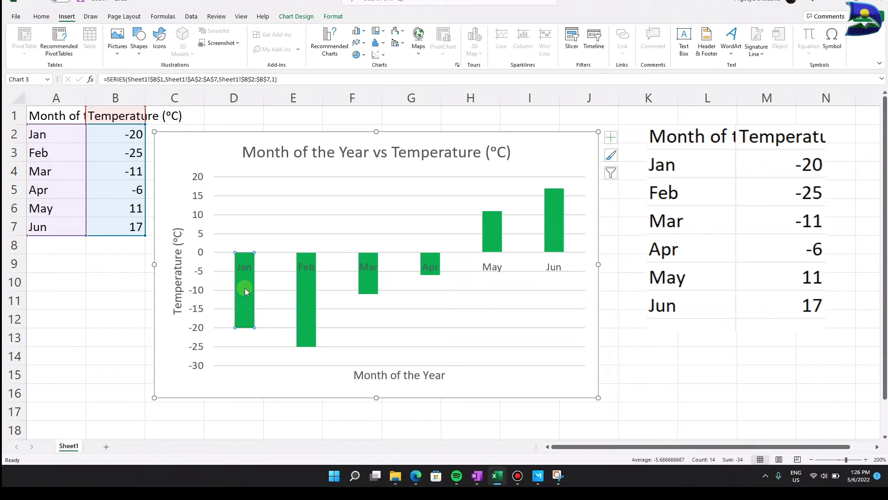
pyautogui.rightClick(245, 288)
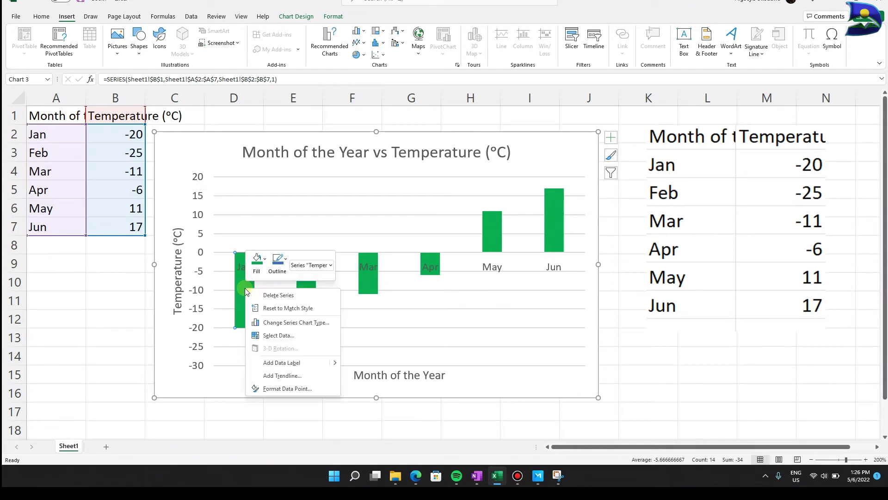
pyautogui.click(259, 259)
pyautogui.click(263, 260)
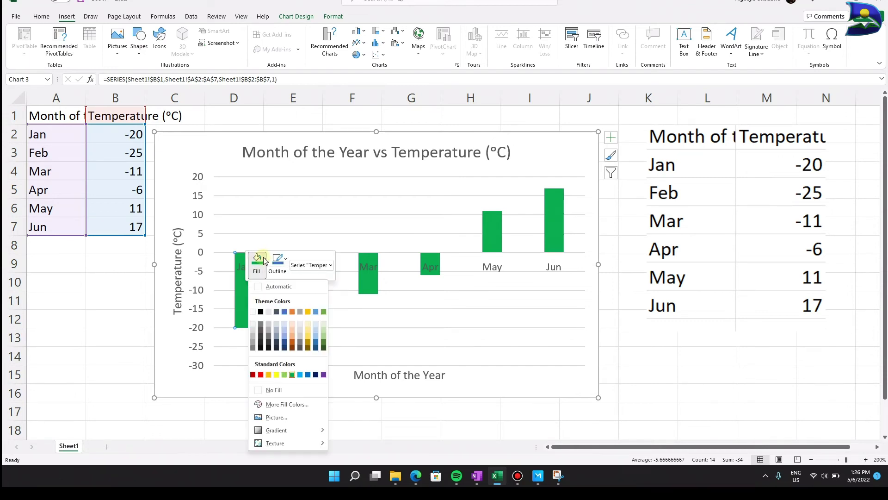
pyautogui.click(309, 313)
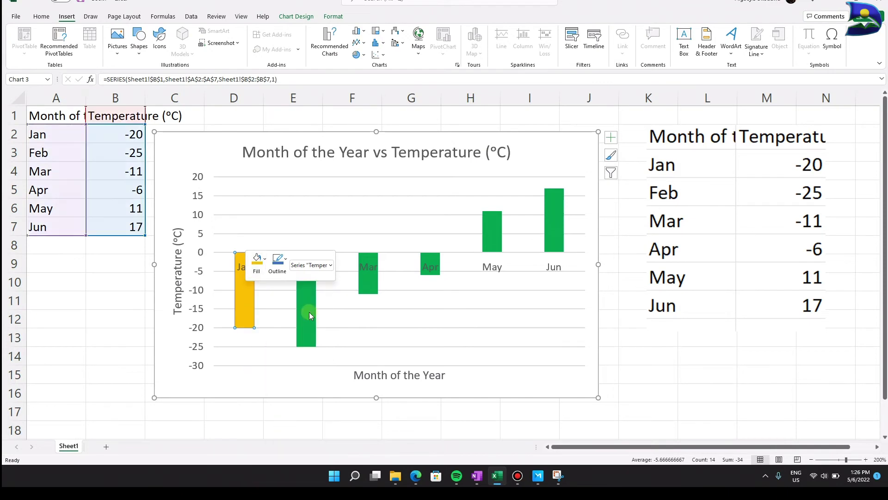
# Step: Fill only the Mar column with the gray theme color
pyautogui.click(369, 286)
pyautogui.rightClick(370, 286)
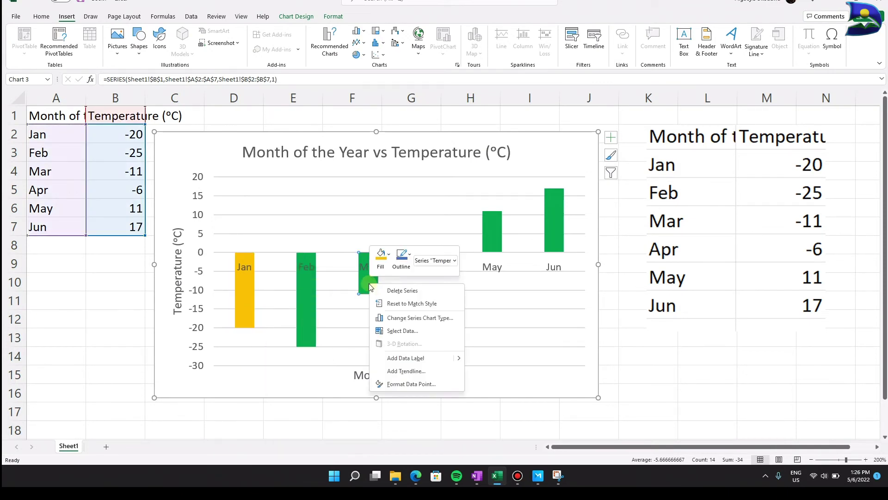
pyautogui.click(389, 260)
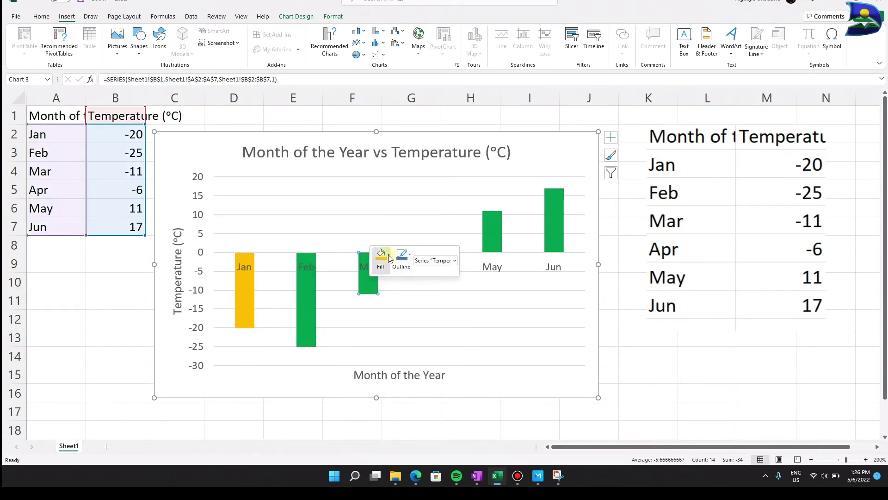
pyautogui.click(424, 310)
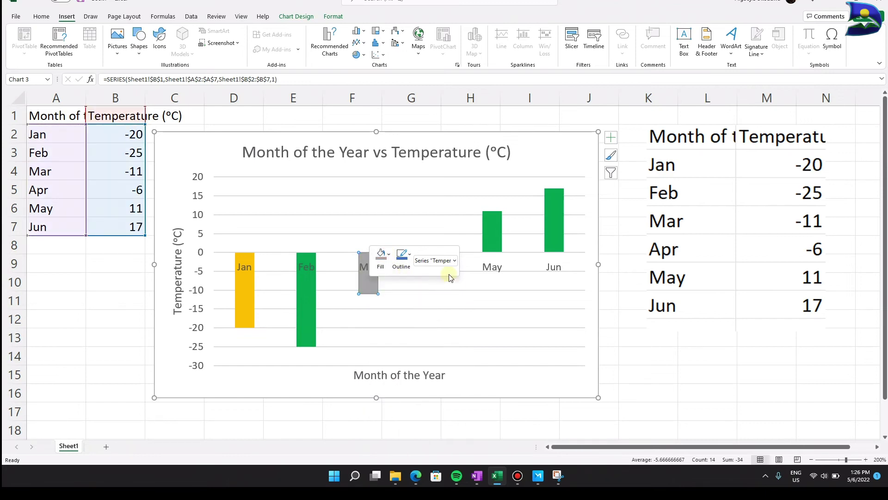
# Step: Fill only the Jun column with the standard yellow color
pyautogui.rightClick(550, 214)
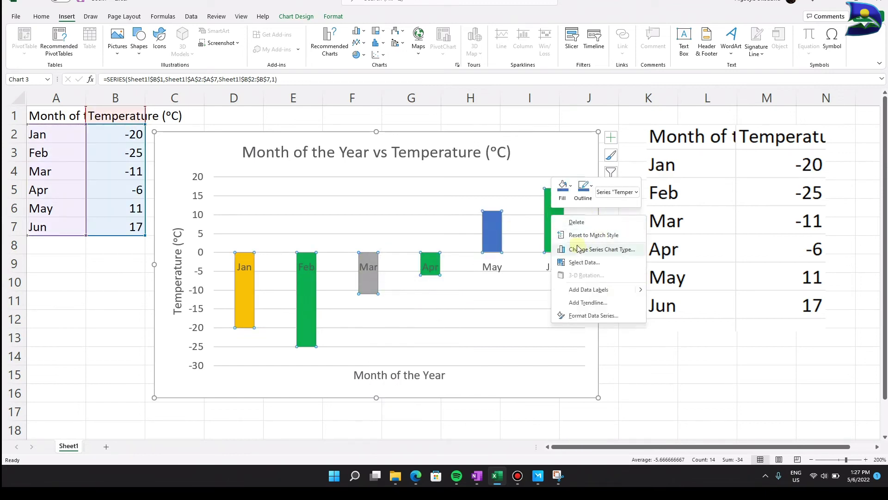
pyautogui.click(563, 187)
pyautogui.click(579, 291)
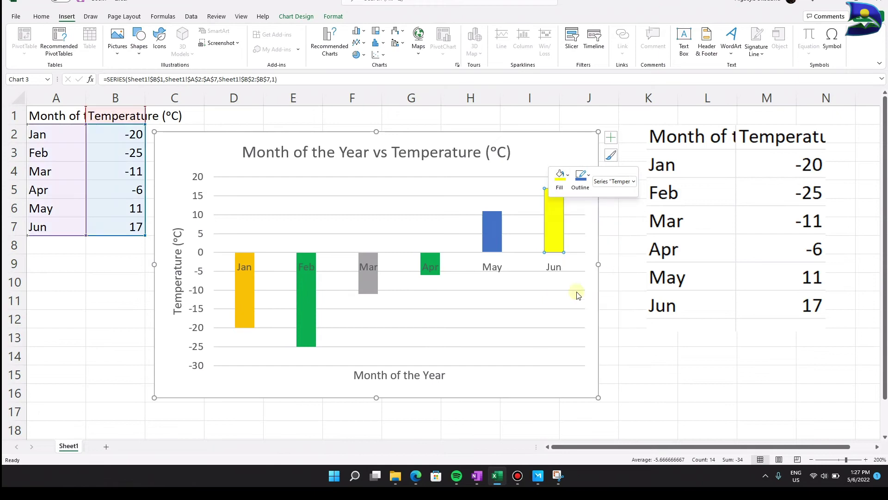
# Step: Fill only the Feb column with the standard red color and deselect the column
pyautogui.moveTo(304, 327)
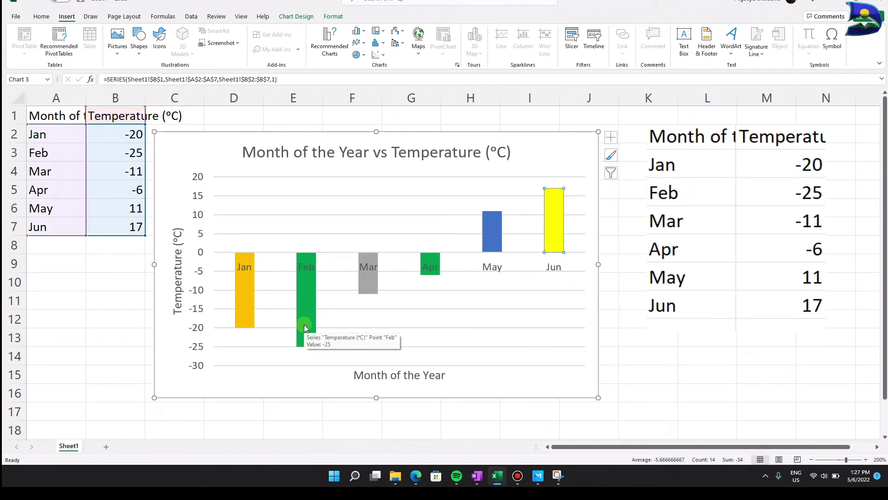
pyautogui.rightClick(304, 327)
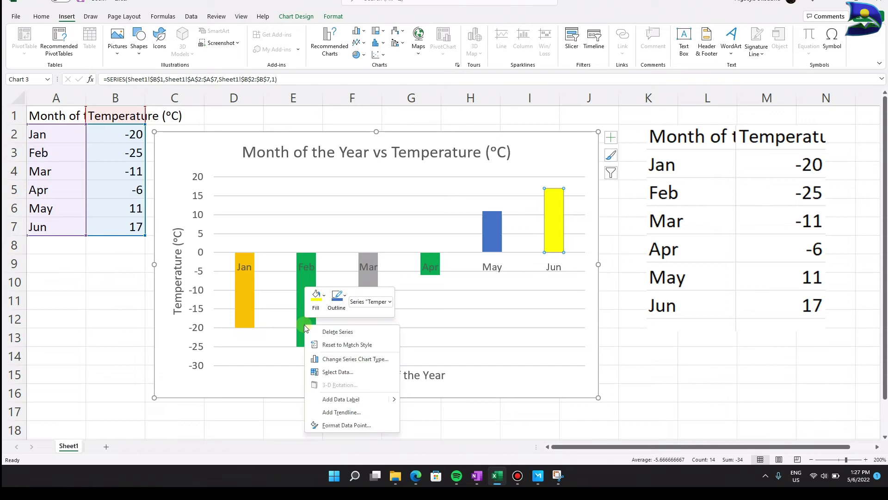
pyautogui.click(325, 298)
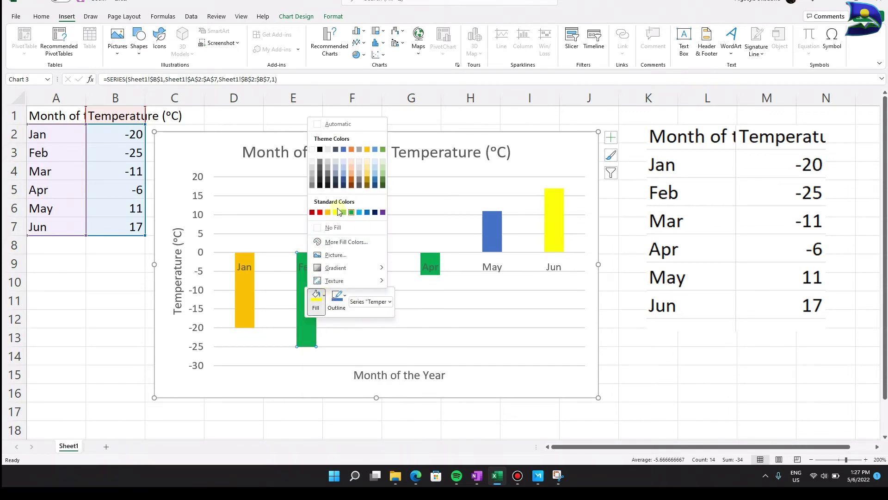
pyautogui.click(320, 212)
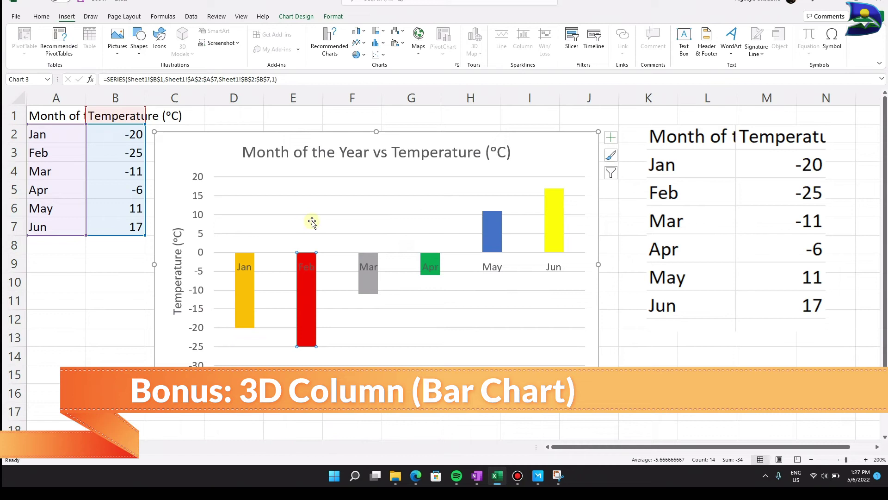
pyautogui.click(258, 177)
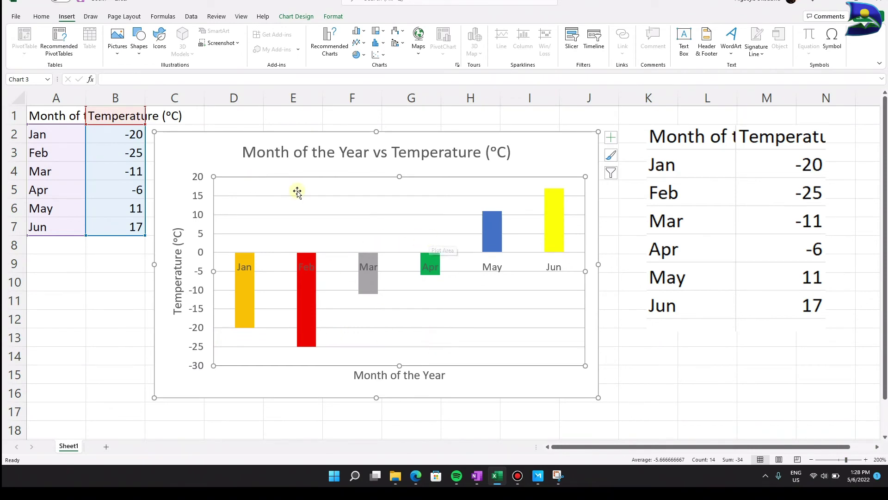
# Step: Filter the chart to show only Jan by excluding the Feb, Mar, Apr, May and Jun categories
pyautogui.moveTo(550, 194)
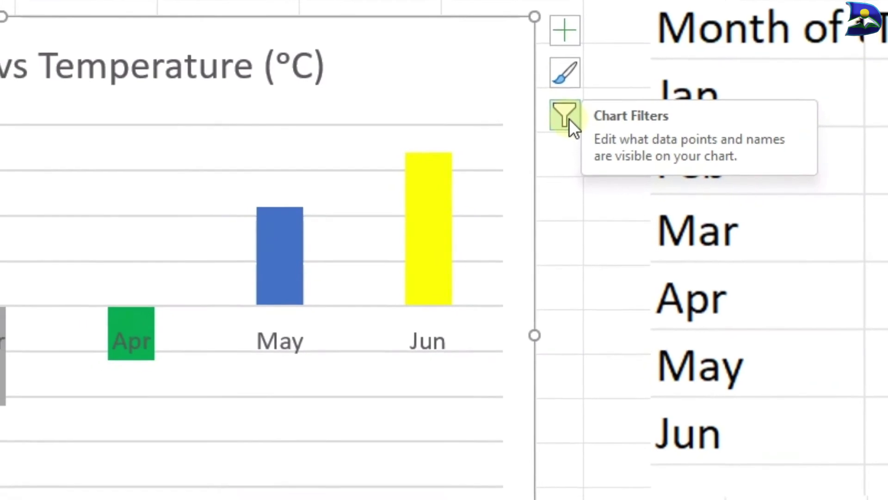
pyautogui.click(578, 108)
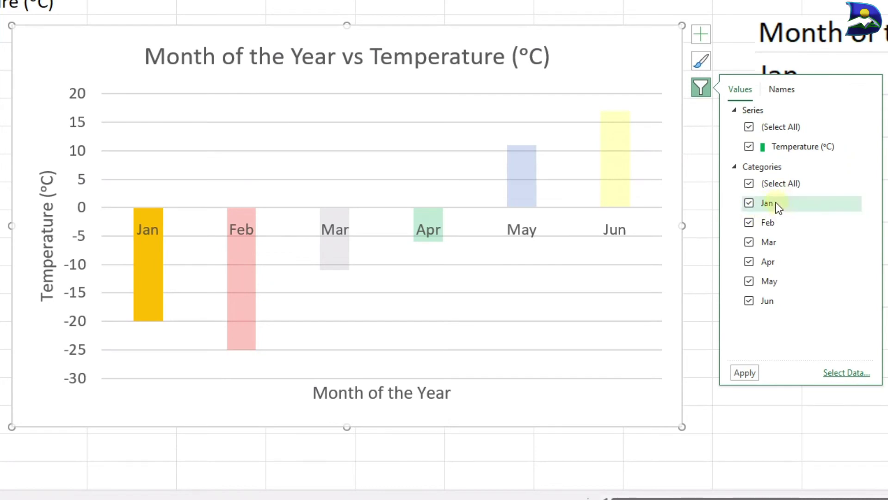
pyautogui.click(750, 224)
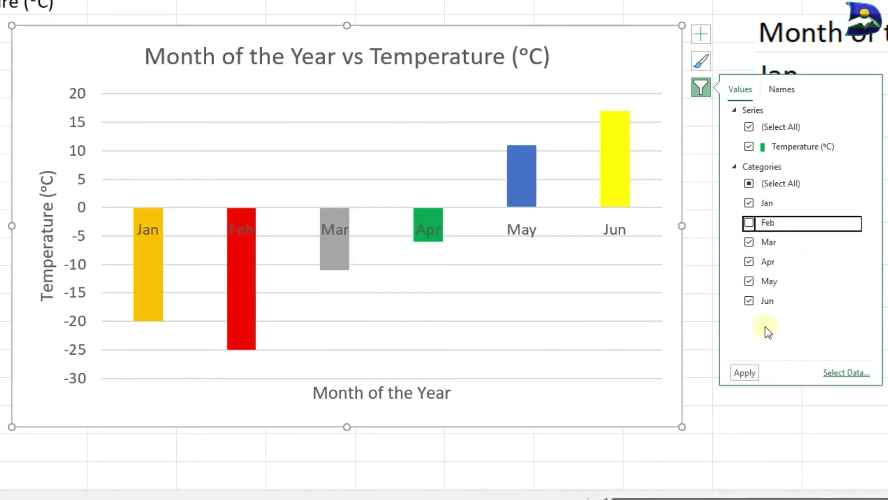
pyautogui.click(748, 239)
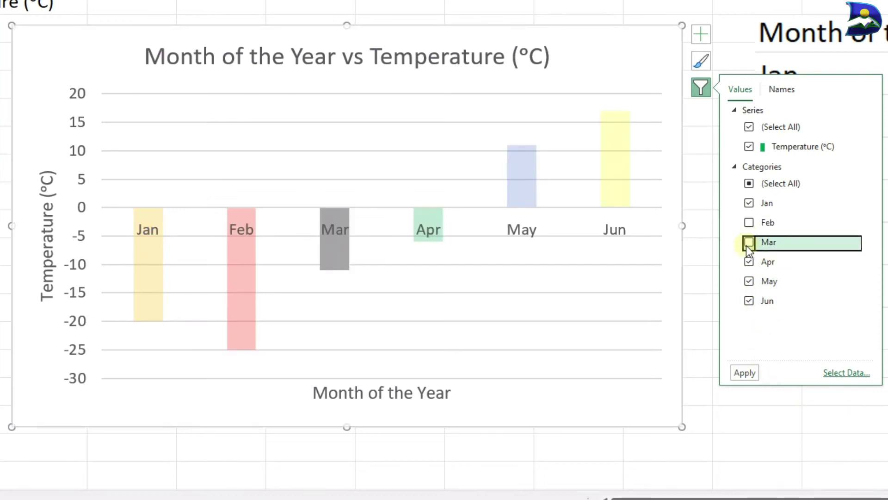
pyautogui.click(748, 261)
pyautogui.click(748, 281)
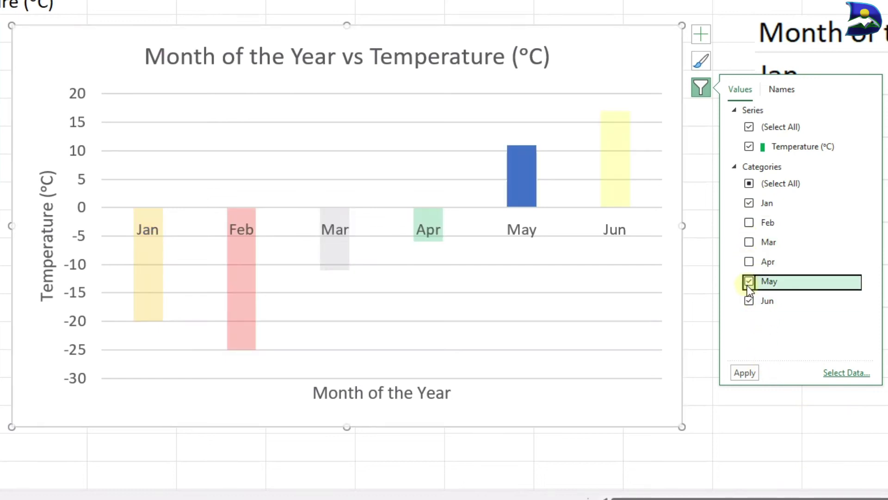
pyautogui.click(748, 301)
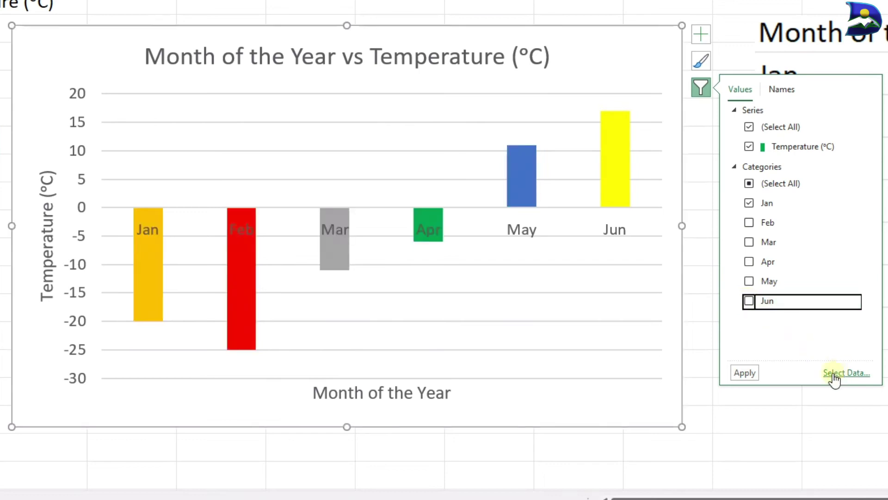
pyautogui.click(745, 373)
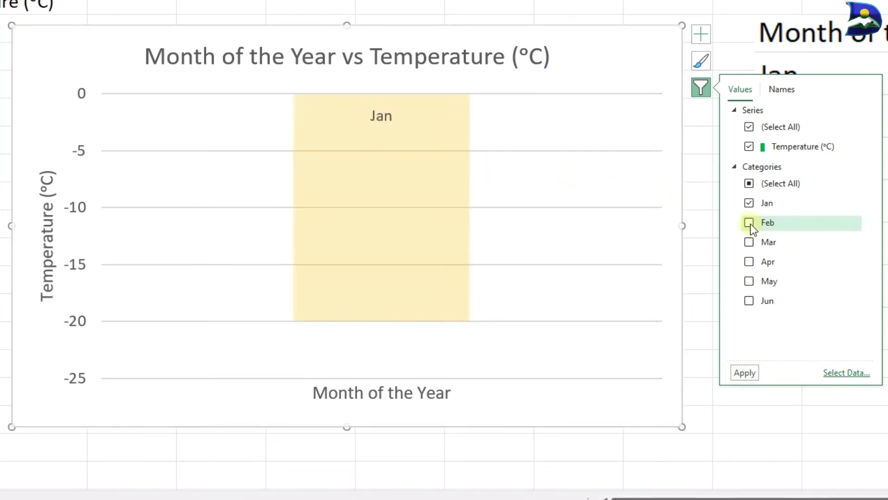
# Step: Include the Feb, Mar, Apr, May and Jun categories in the chart again and close the chart filters
pyautogui.click(748, 224)
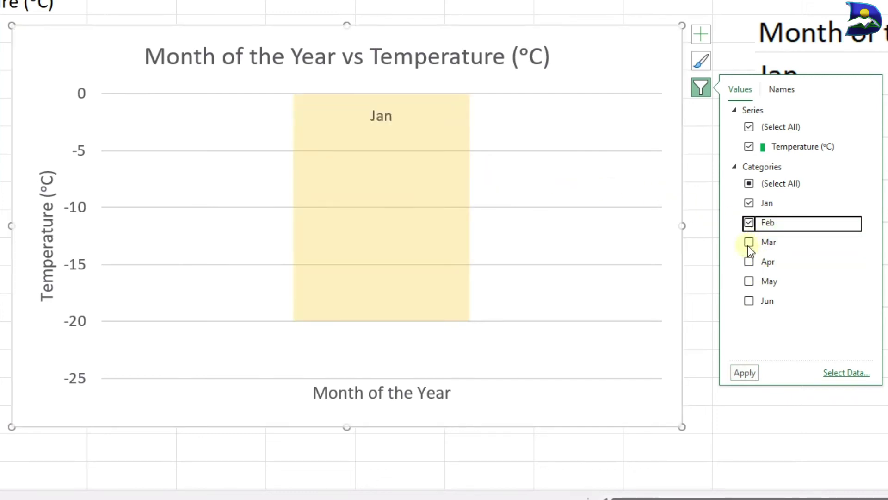
pyautogui.click(748, 242)
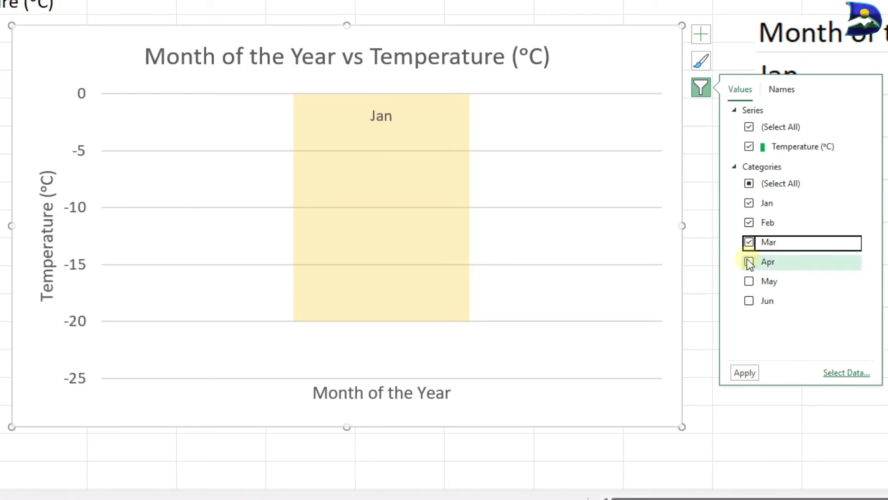
pyautogui.click(746, 262)
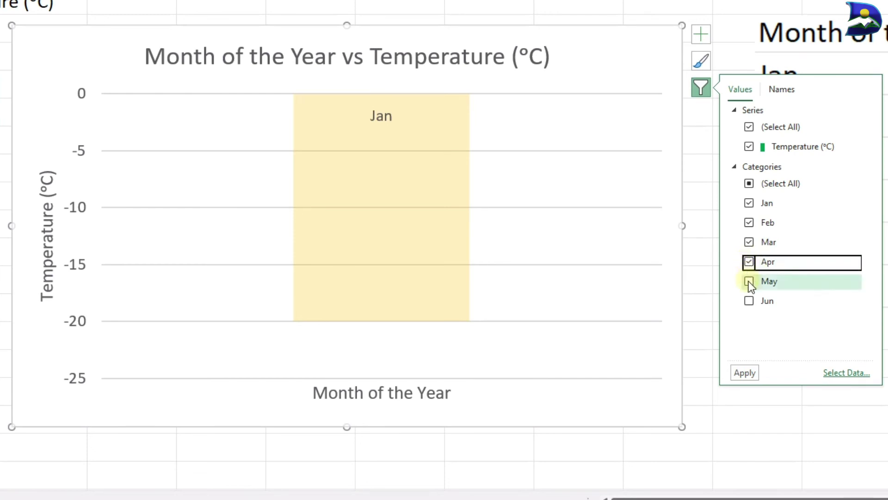
pyautogui.click(749, 281)
pyautogui.click(748, 302)
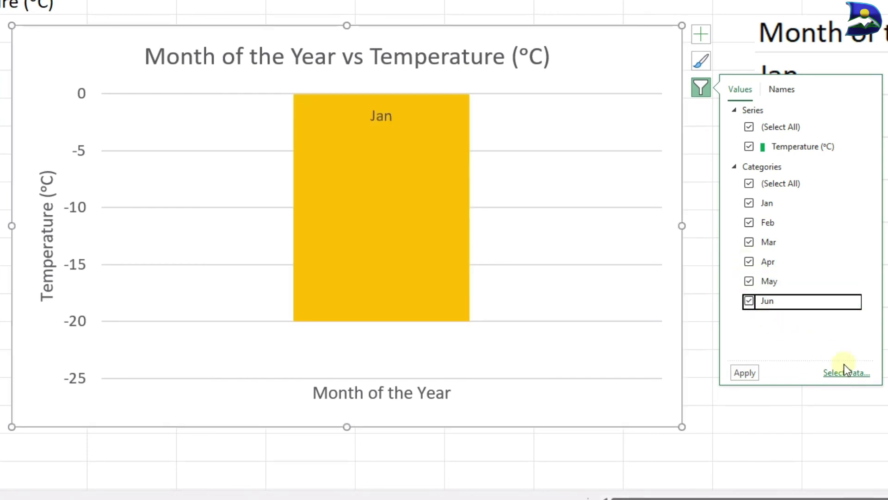
pyautogui.click(744, 373)
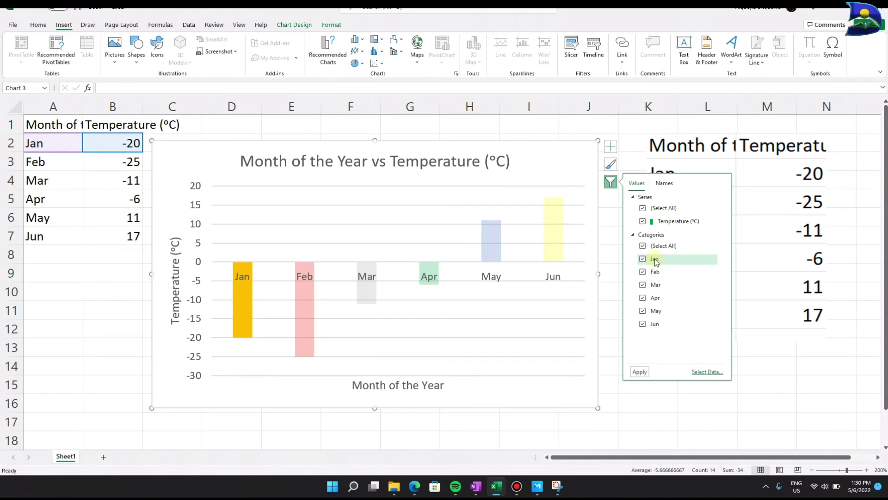
pyautogui.click(566, 168)
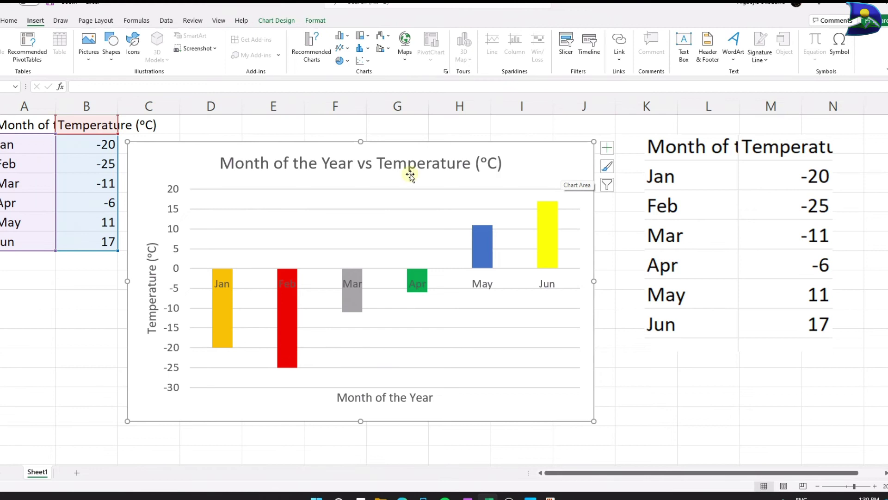
# Step: Change the temperature chart's type to 3-D Stacked Column
pyautogui.moveTo(354, 297)
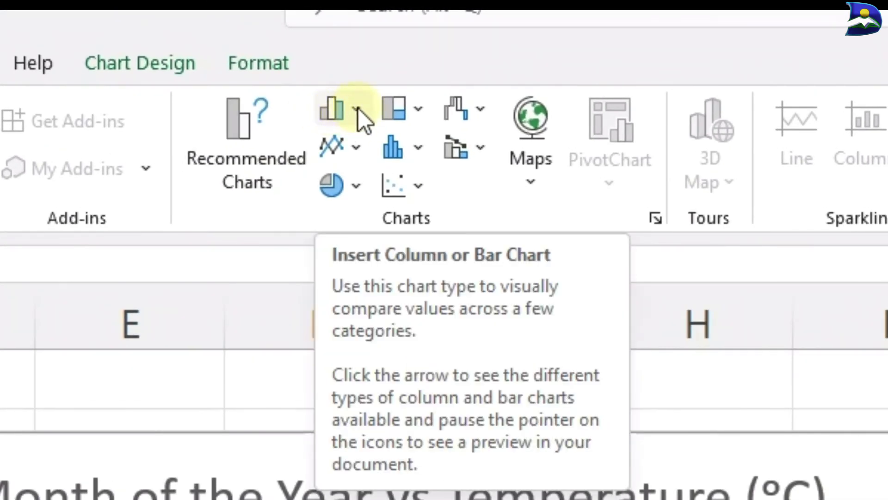
pyautogui.click(358, 108)
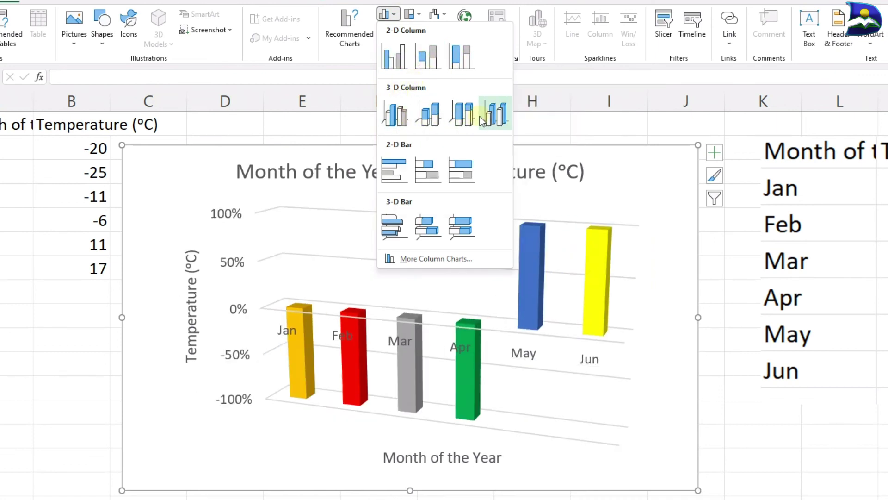
pyautogui.click(424, 118)
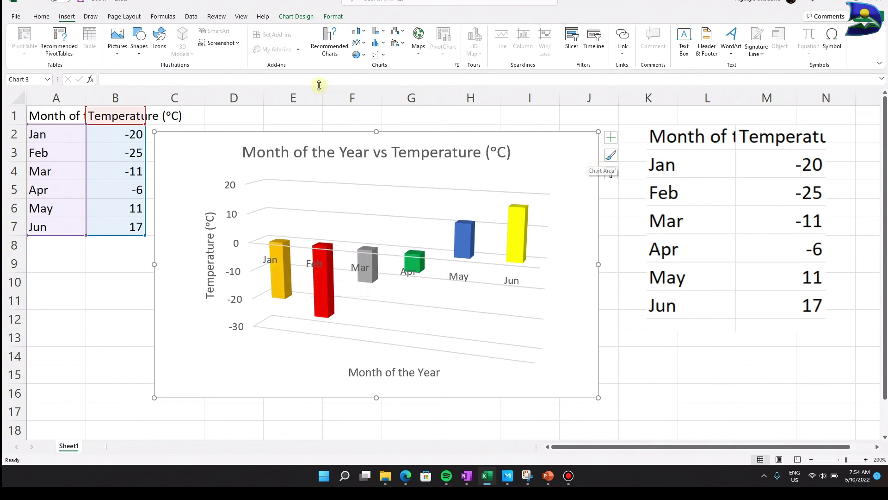
# Step: Add data labels to all columns of the temperature chart
pyautogui.click(610, 139)
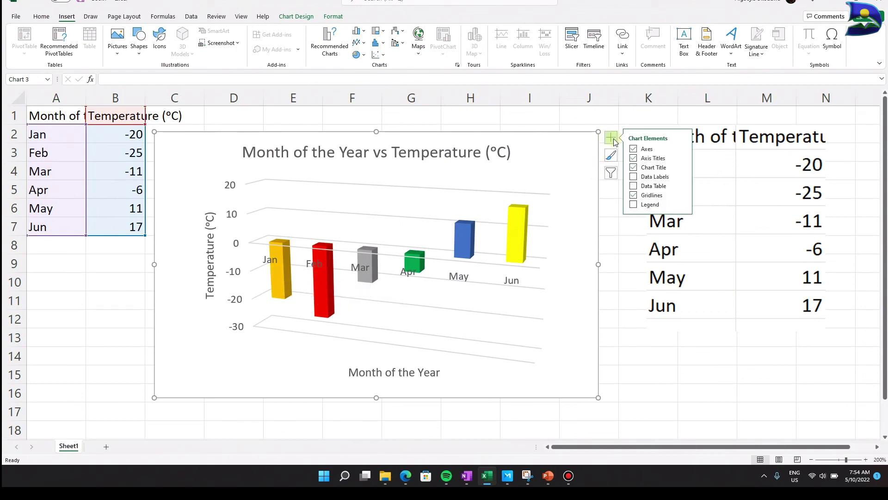
pyautogui.click(683, 177)
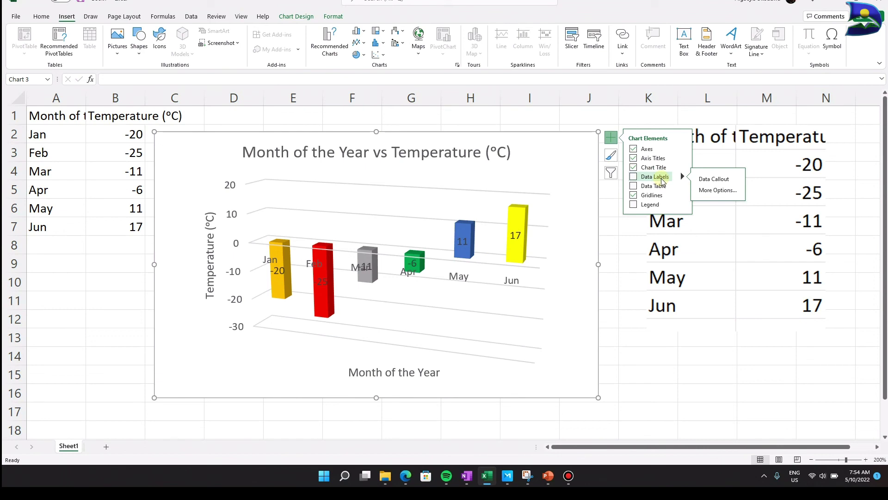
pyautogui.click(661, 178)
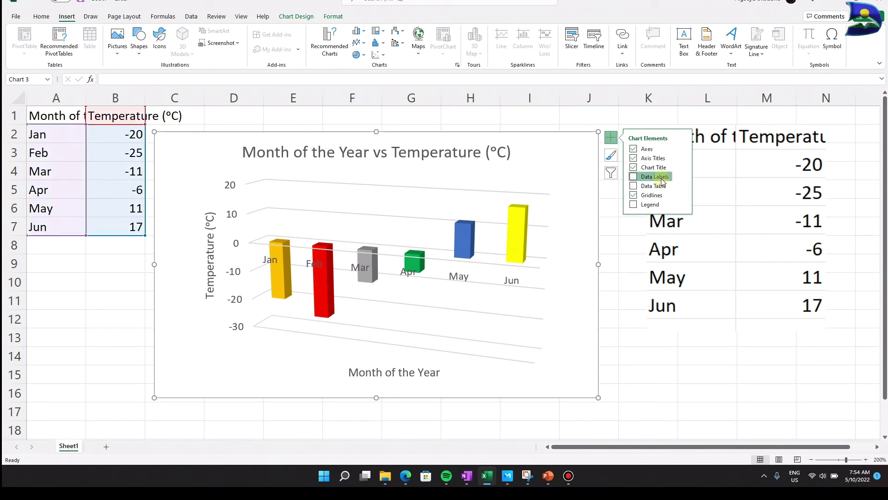
# Step: Move the individual data labels of the Jan, Feb, Mar and Apr columns to just below their columns
pyautogui.click(279, 272)
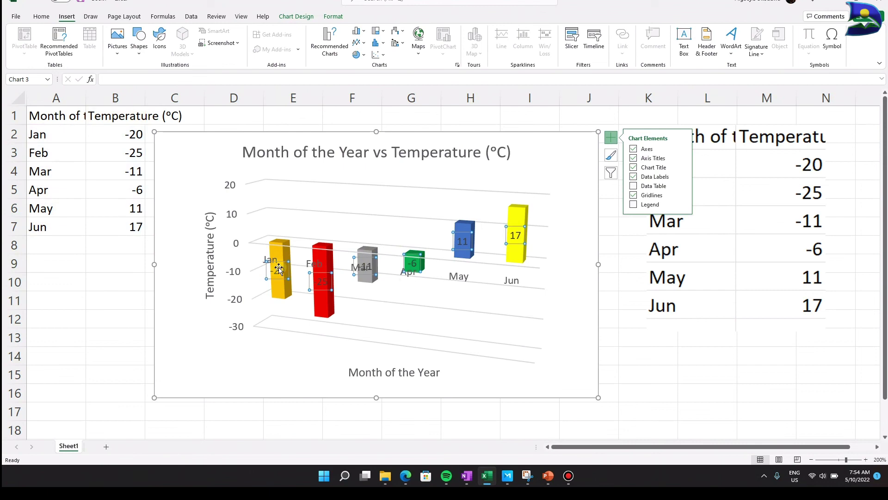
pyautogui.click(279, 273)
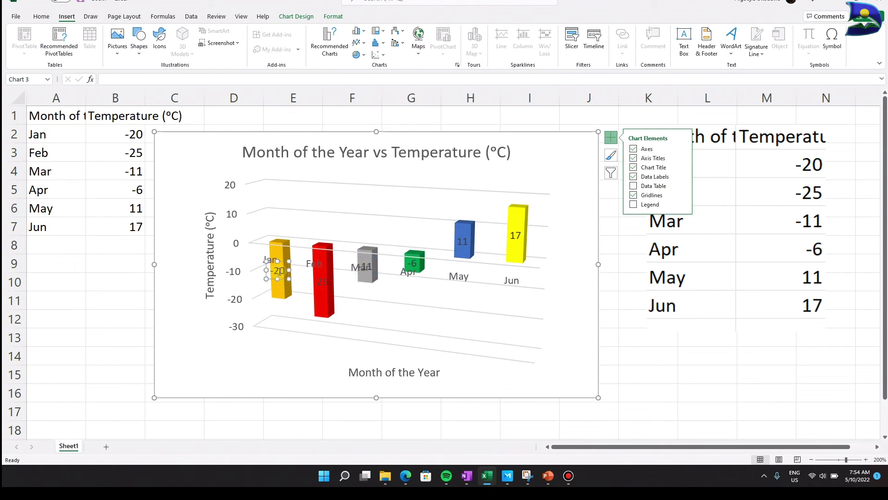
pyautogui.moveTo(273, 262); pyautogui.dragTo(275, 300)
pyautogui.click(315, 275)
pyautogui.click(316, 274)
pyautogui.moveTo(316, 275); pyautogui.dragTo(316, 319)
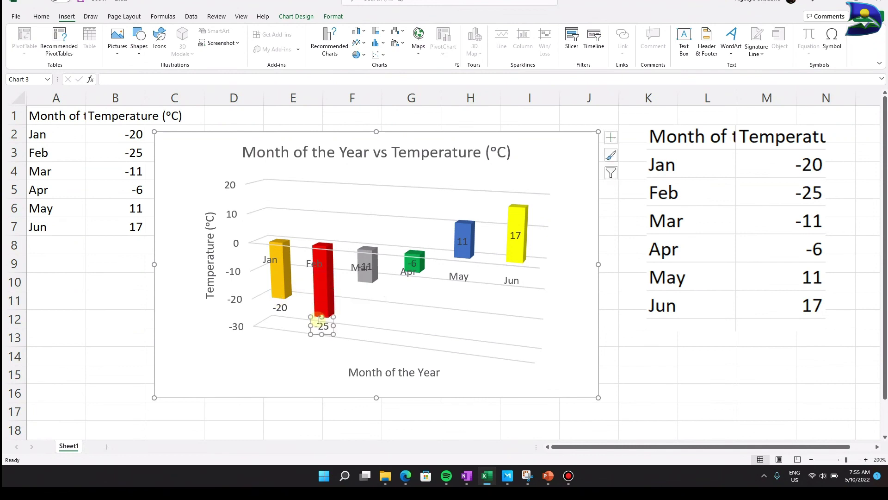
pyautogui.click(363, 260)
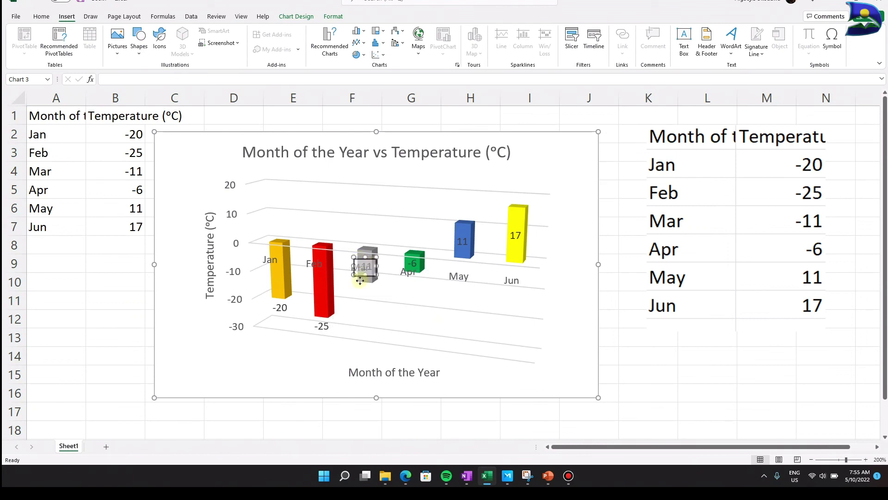
pyautogui.moveTo(364, 262); pyautogui.dragTo(365, 290)
pyautogui.moveTo(413, 263); pyautogui.dragTo(412, 287)
# Step: Move the May and Jun data labels to just above their columns
pyautogui.moveTo(459, 234); pyautogui.dragTo(460, 204)
pyautogui.click(514, 232)
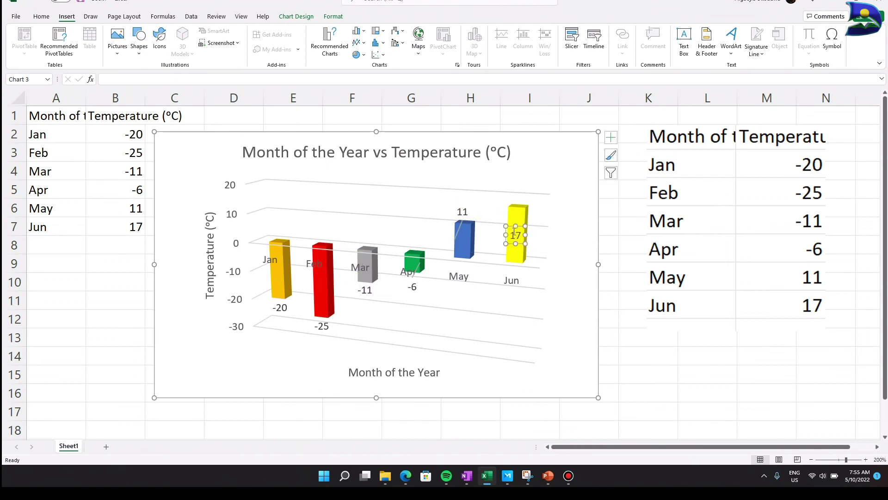
pyautogui.moveTo(511, 226); pyautogui.dragTo(513, 190)
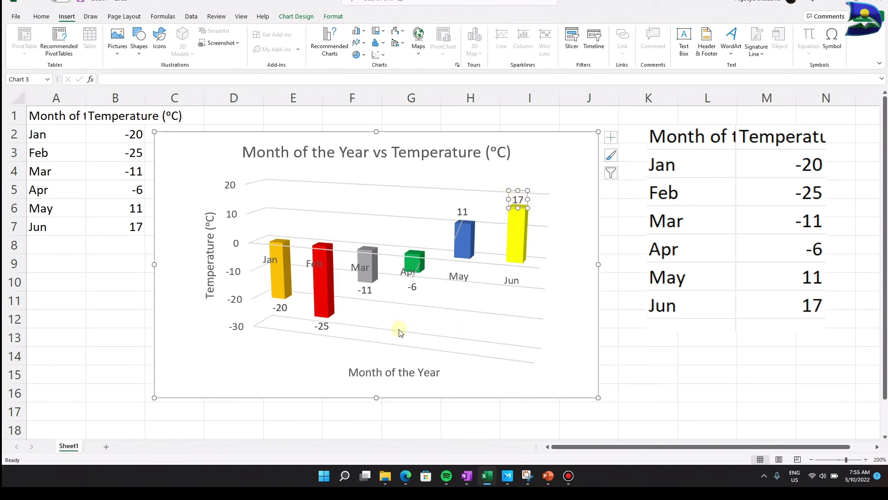